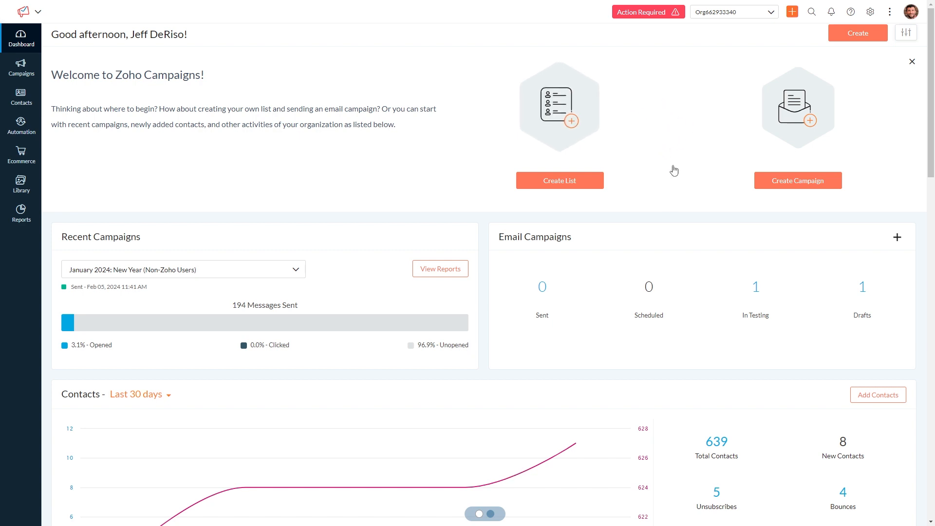
Open the integration apps in settings and browse the list of connected and available apps
left_click(870, 12)
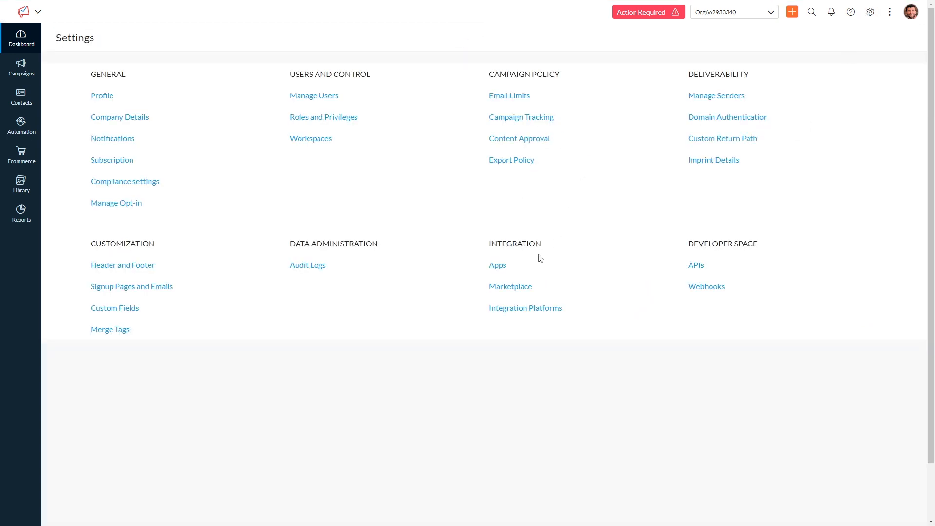
left_click(498, 266)
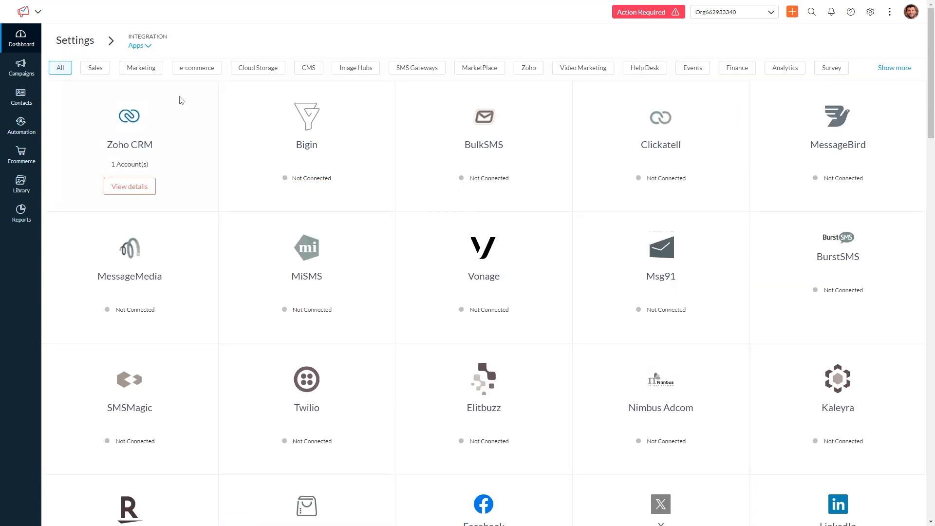
scroll(674, 341, "down", 15)
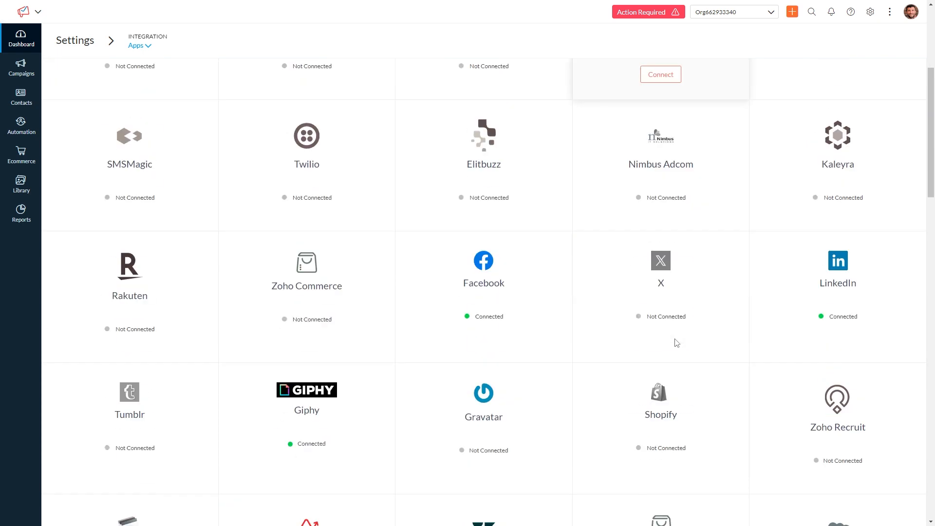
scroll(676, 343, "up", 18)
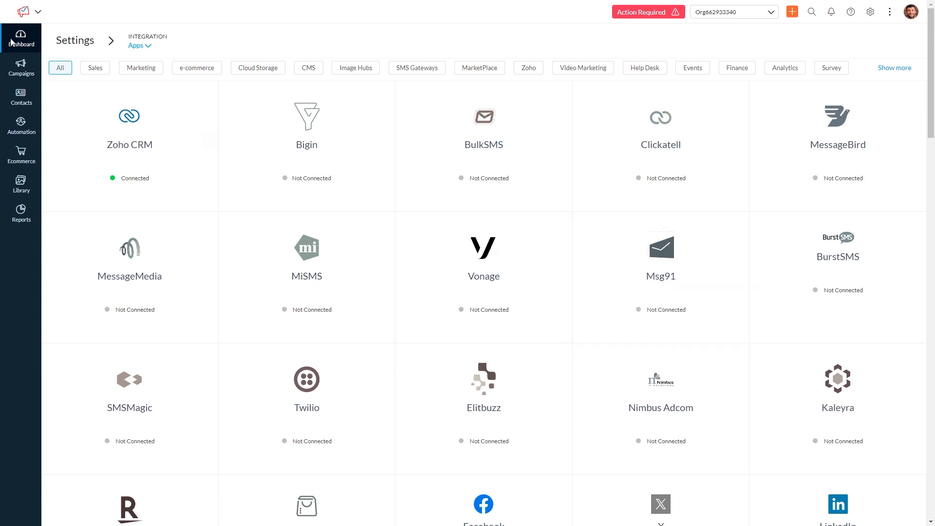
Open Automation, start a first workflow, and browse the available workflow templates
left_click(28, 133)
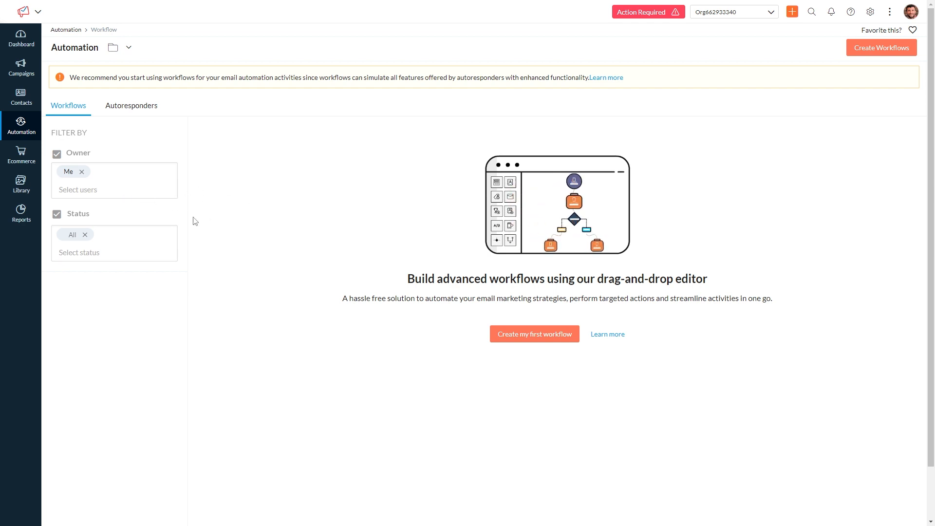
left_click(545, 340)
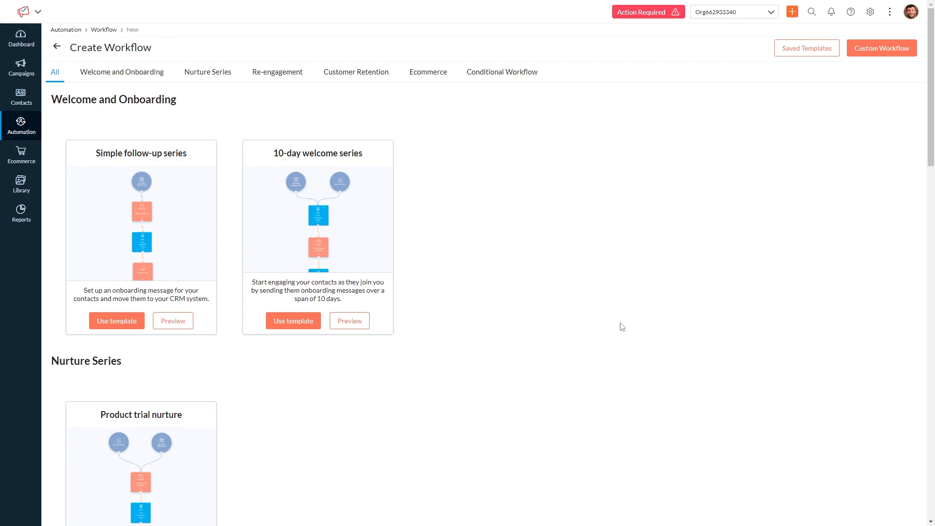
scroll(613, 355, "down", 14)
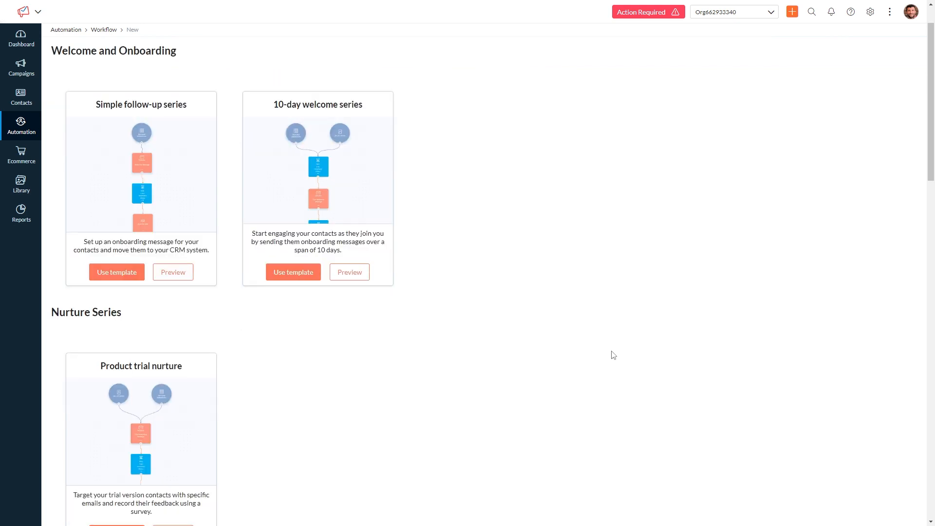
scroll(613, 355, "down", 7)
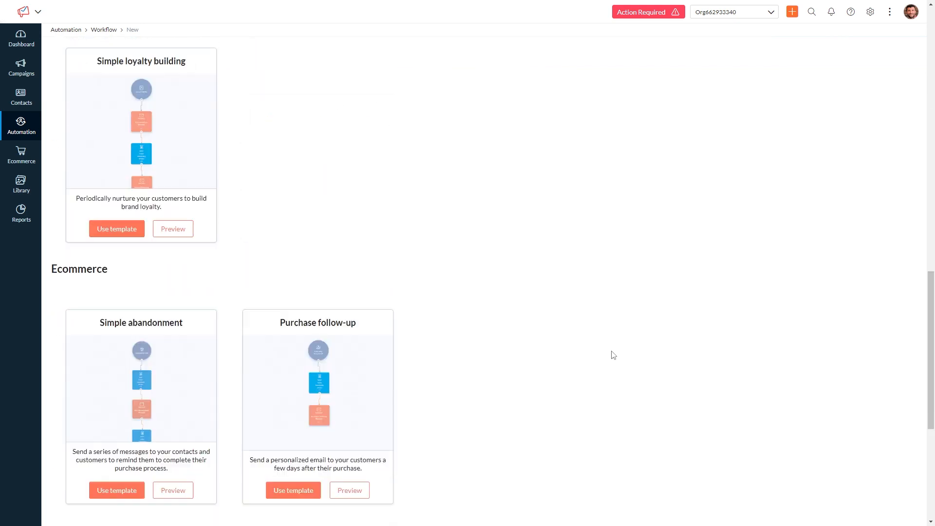
scroll(613, 355, "up", 15)
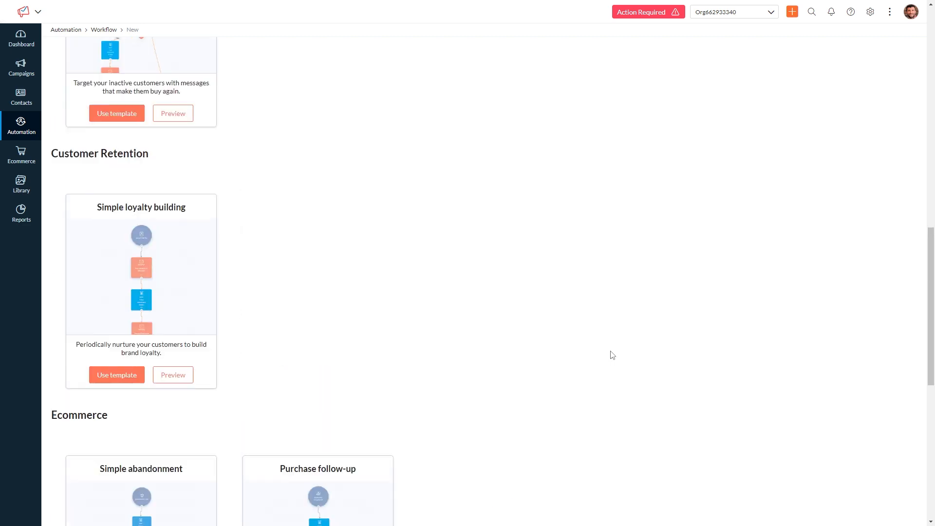
scroll(612, 355, "up", 3)
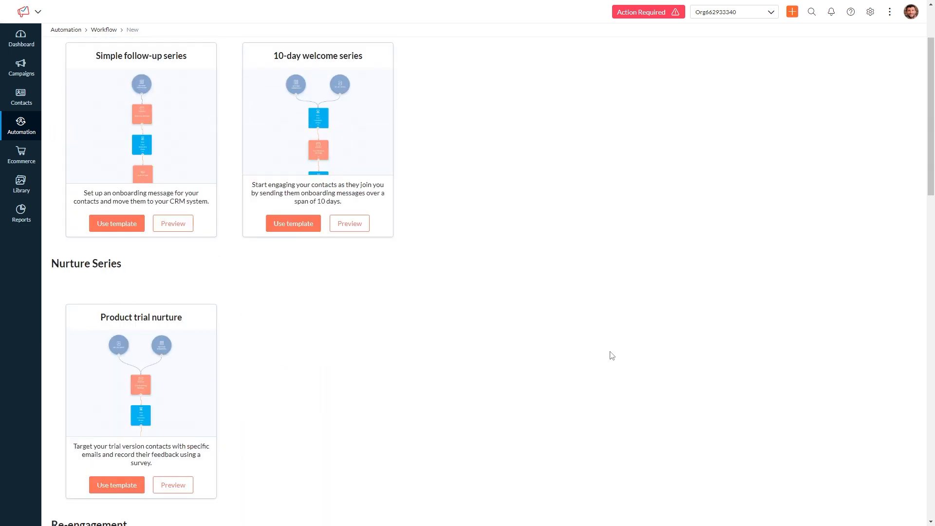
scroll(612, 356, "up", 2)
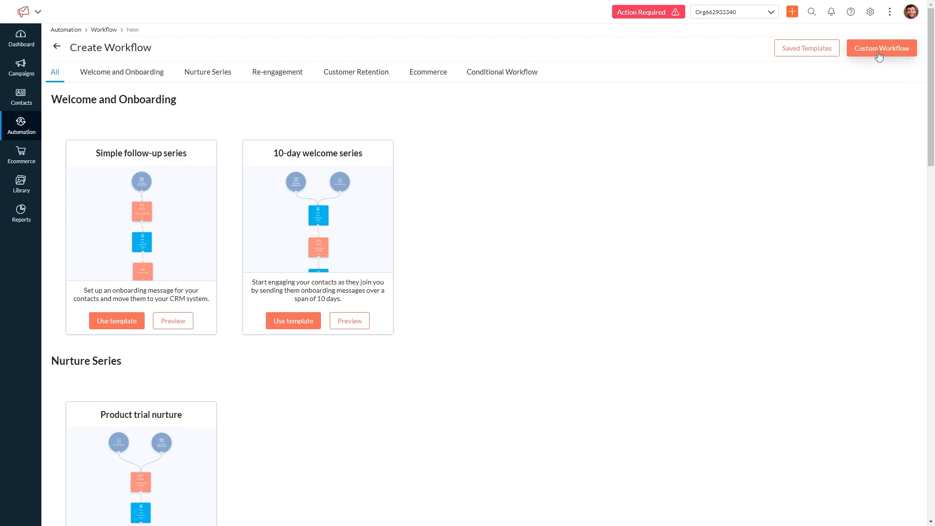
Create a custom workflow named Test
left_click(879, 56)
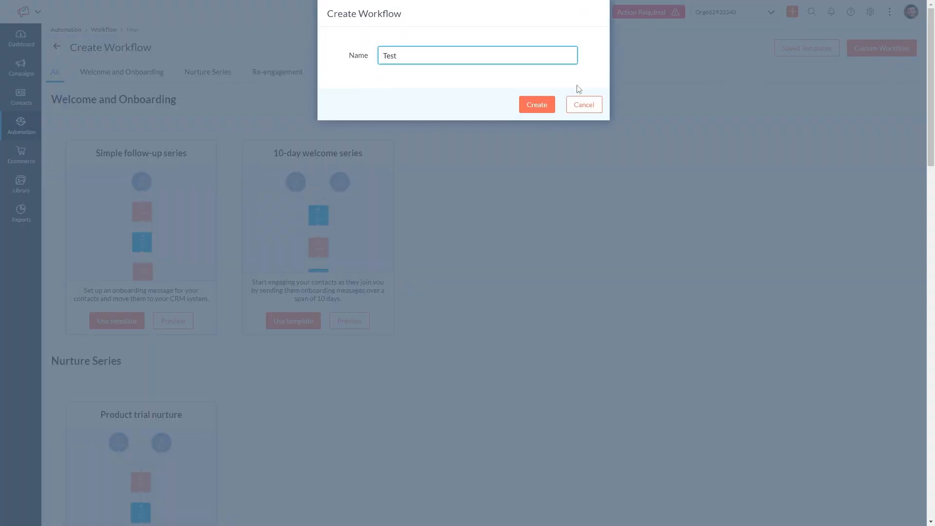
left_click(533, 106)
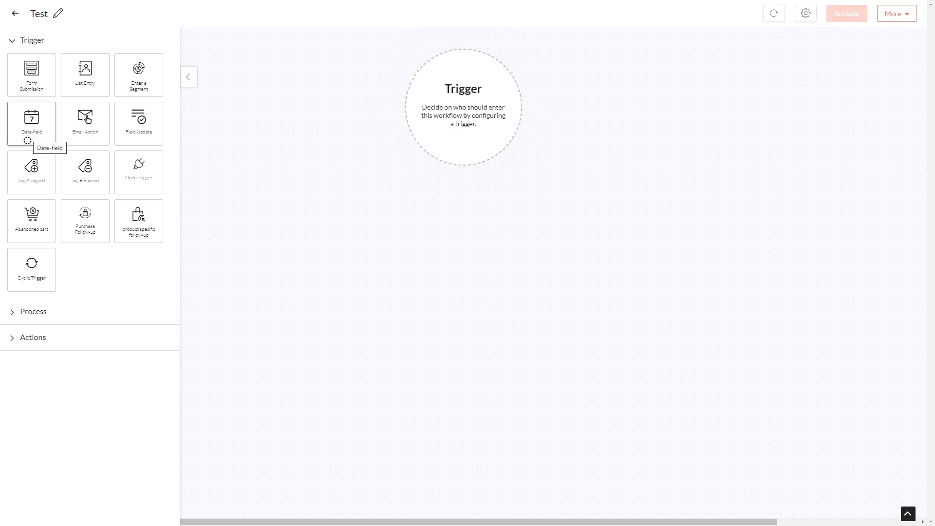
Add a Date-field trigger, explore its specific-date and entry-criteria options, then cancel and delete it
left_click_drag(27, 142, 460, 121)
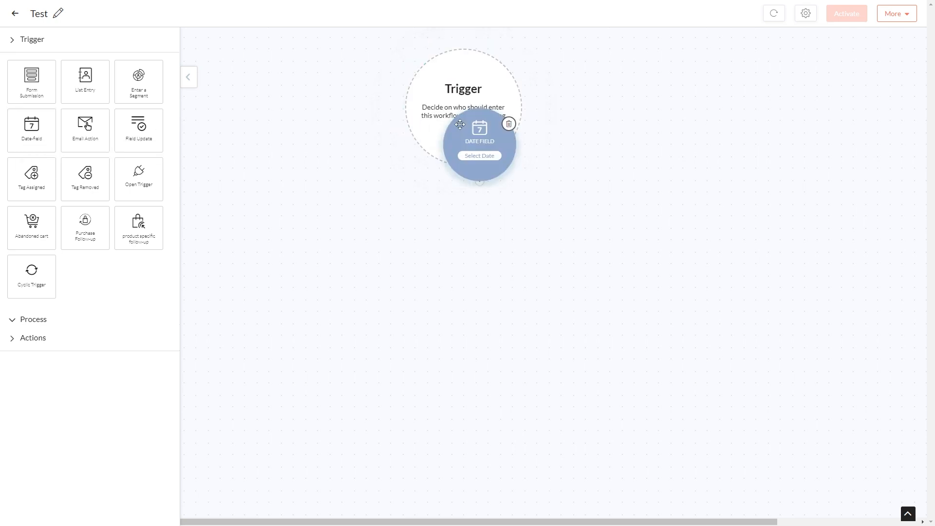
left_click(475, 122)
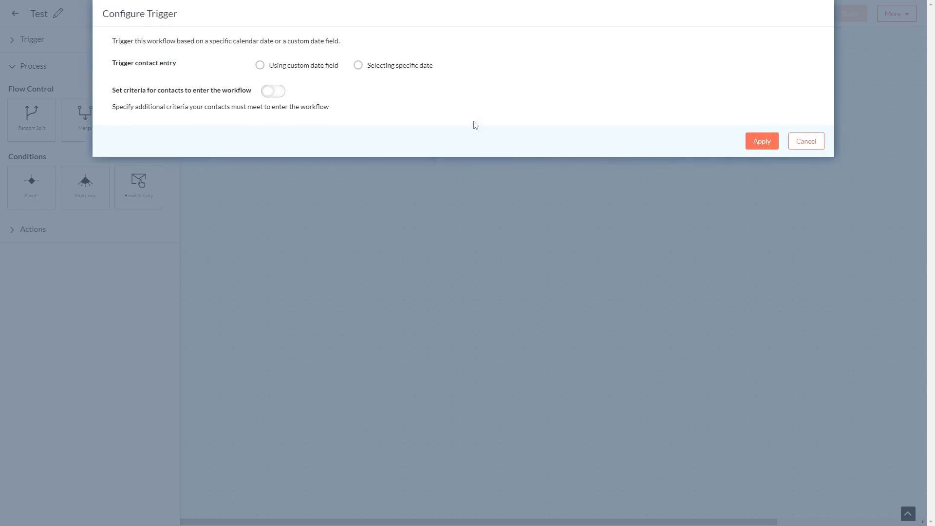
left_click(357, 68)
left_click(345, 88)
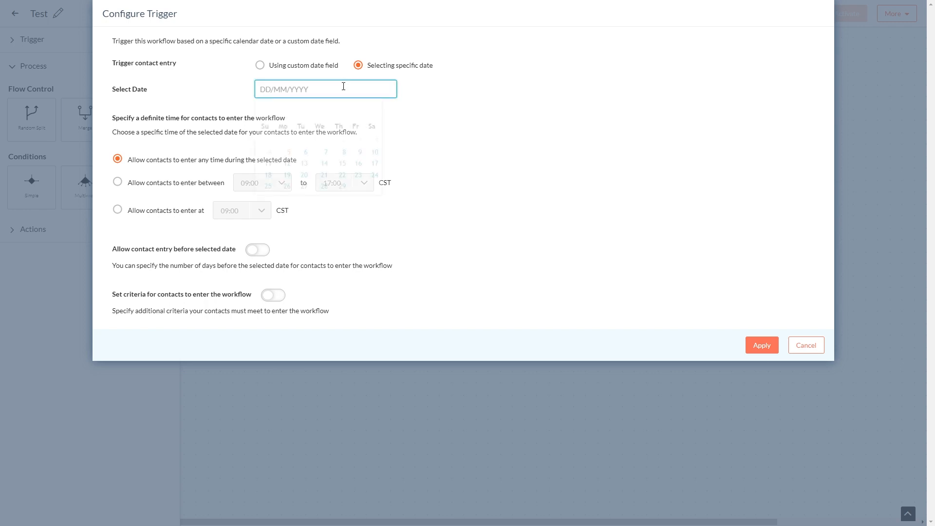
left_click(474, 130)
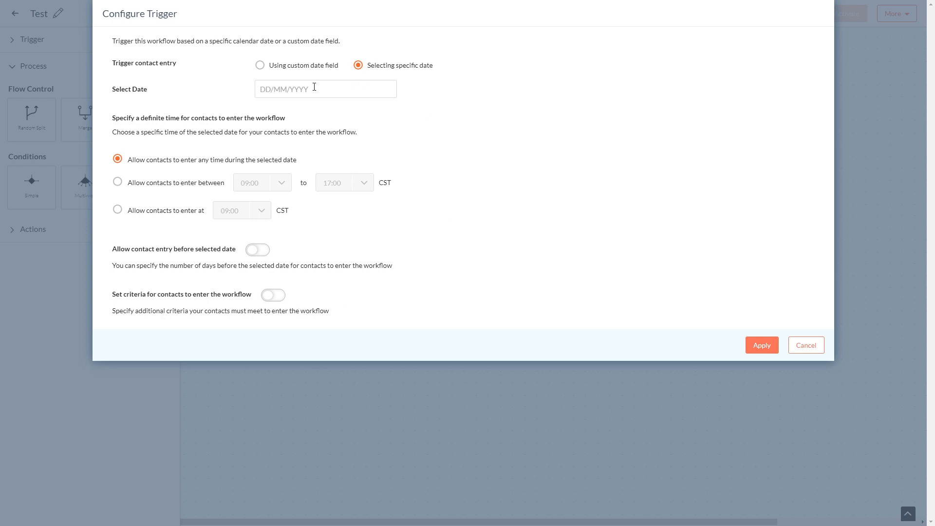
left_click(268, 297)
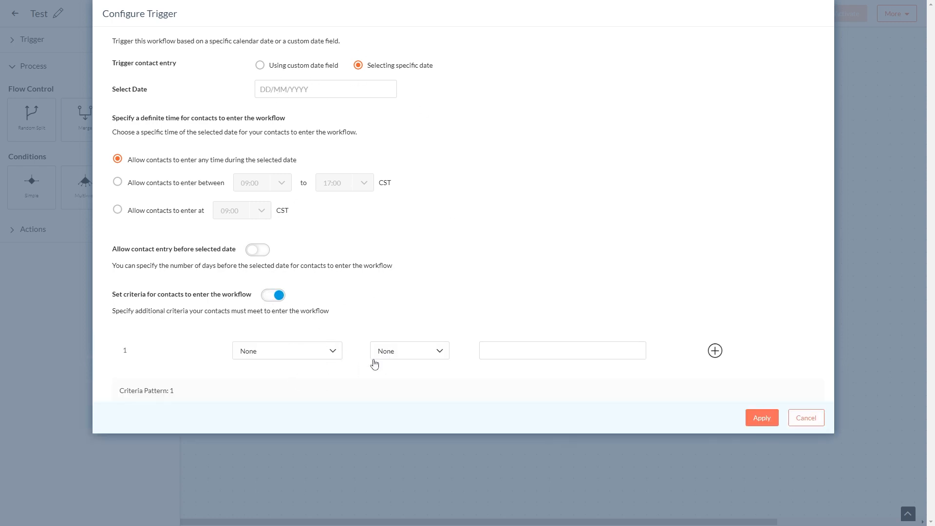
left_click(820, 424)
left_click(498, 92)
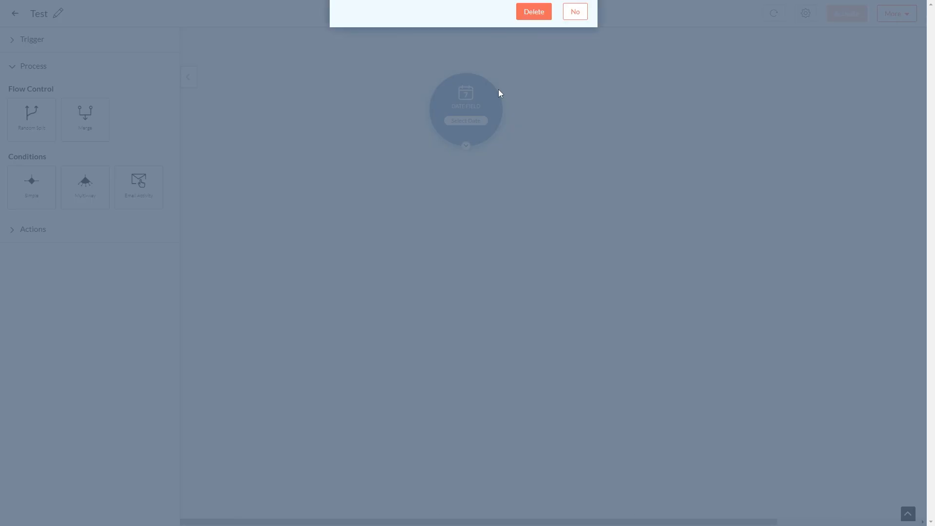
left_click(540, 105)
Add a List Entry trigger using the BC Testing List mailing list and save it
left_click(12, 41)
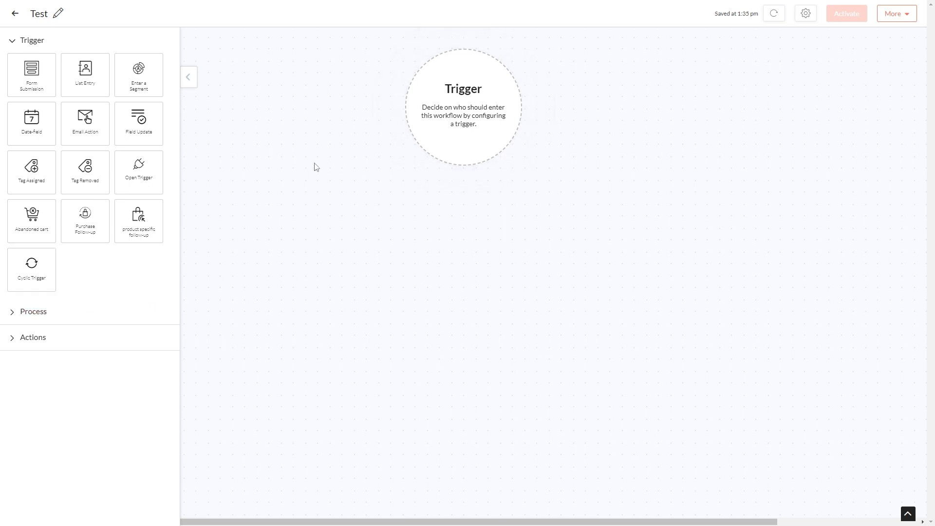
left_click_drag(86, 73, 496, 117)
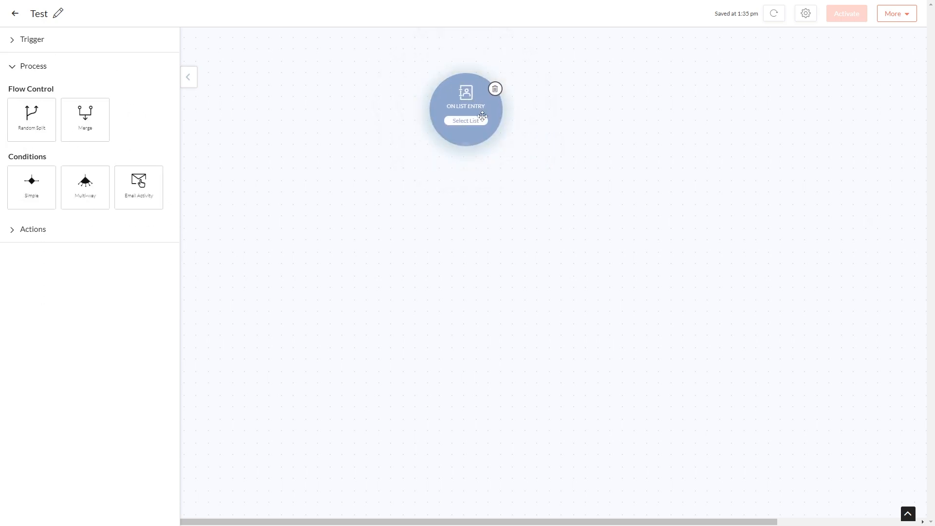
left_click(480, 122)
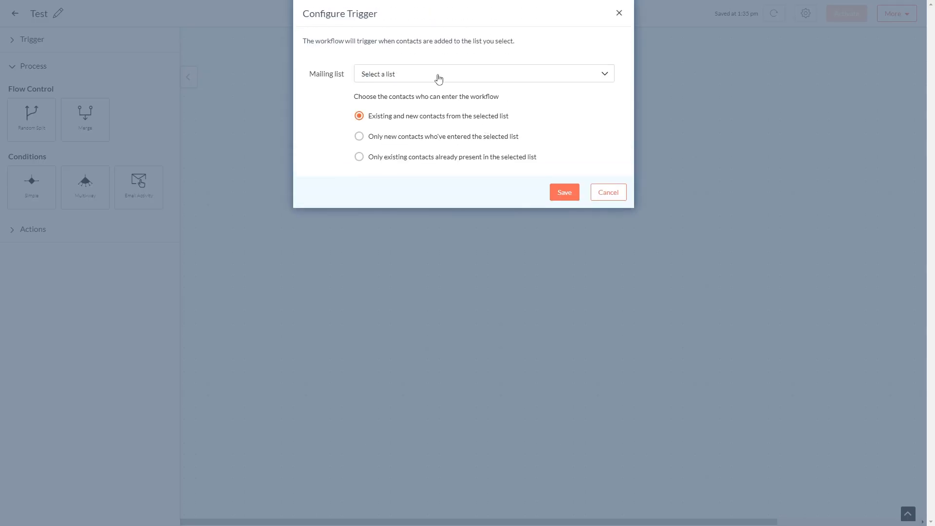
left_click(438, 76)
left_click(413, 120)
left_click(564, 193)
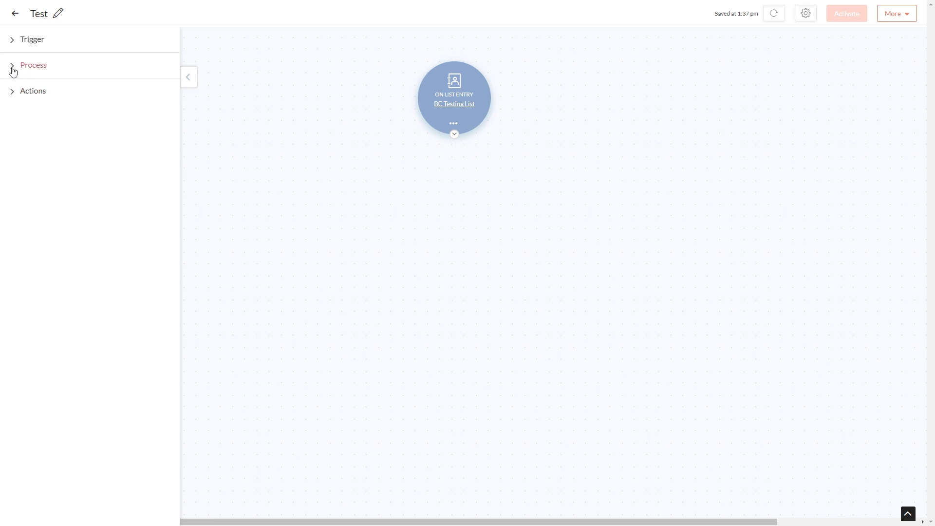
Add a Simple Condition below the List Entry trigger and open its configuration
left_click(12, 71)
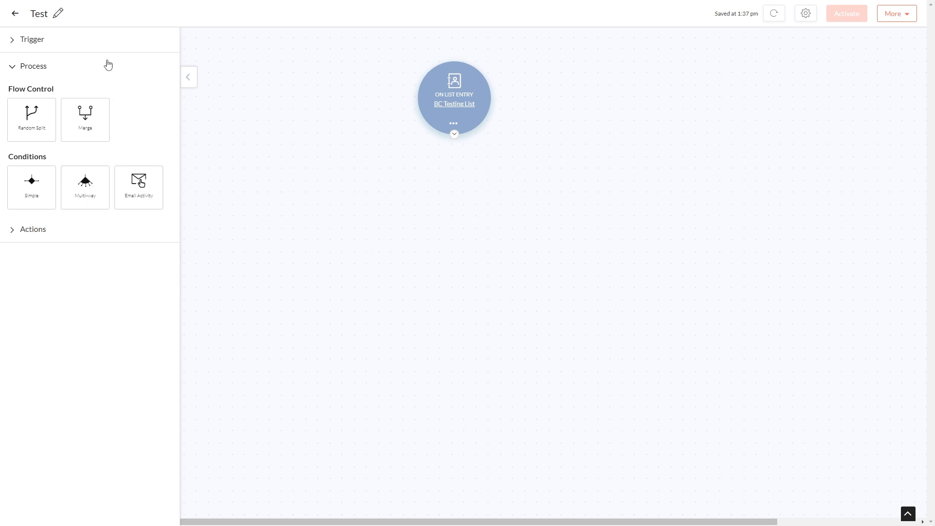
left_click_drag(31, 181, 443, 196)
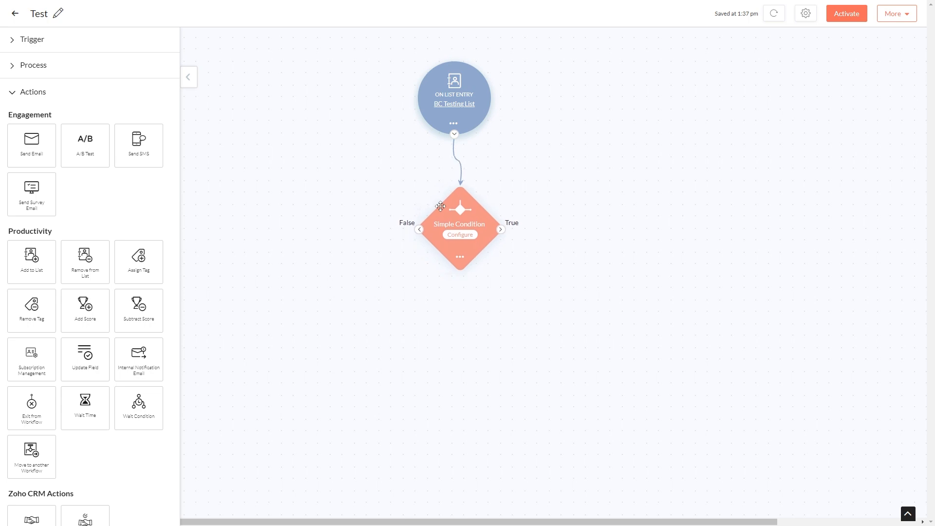
left_click(456, 235)
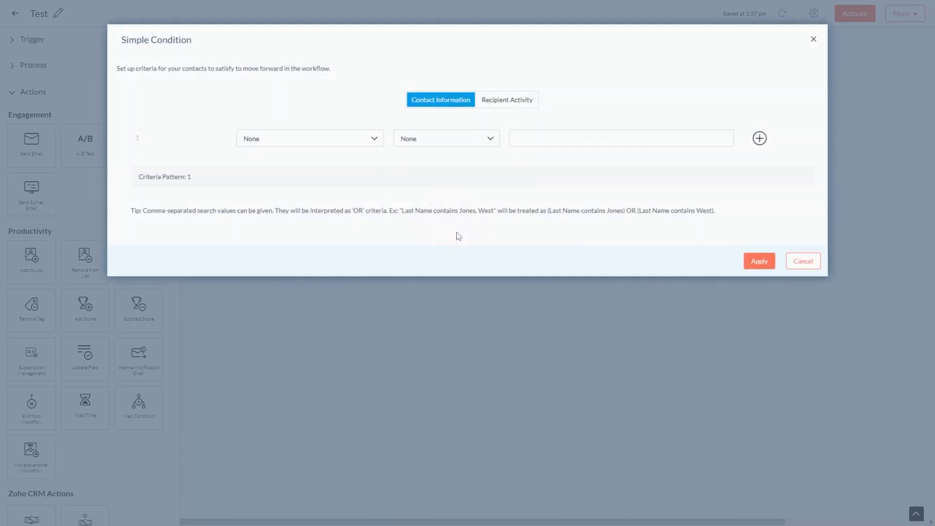
Set the condition's field to Contact Email by searching the field list
left_click(358, 141)
scroll(347, 204, "down", 8)
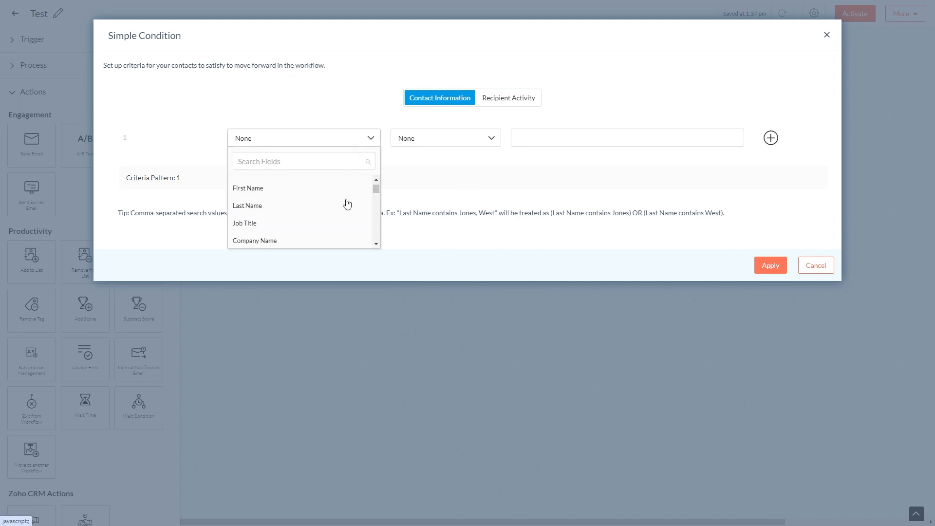
scroll(347, 203, "down", 3)
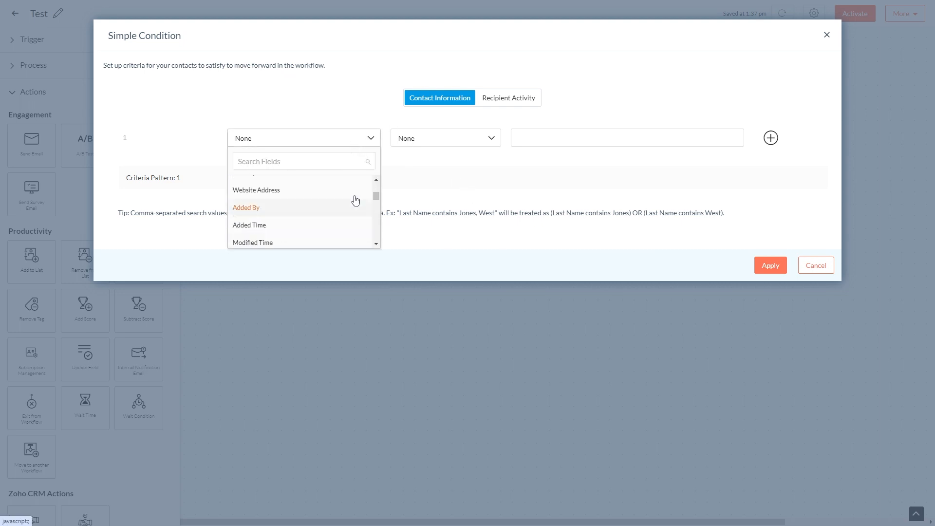
left_click(449, 142)
scroll(450, 168, "down", 2)
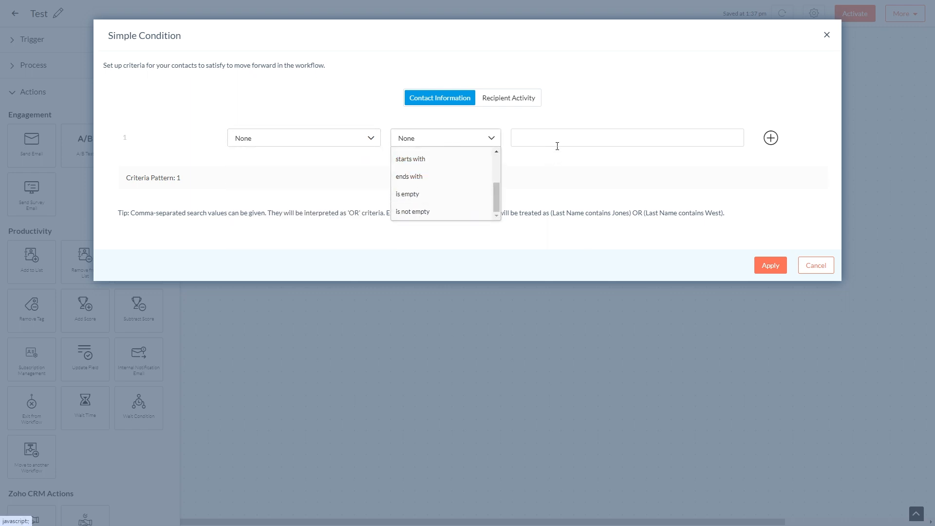
left_click(334, 139)
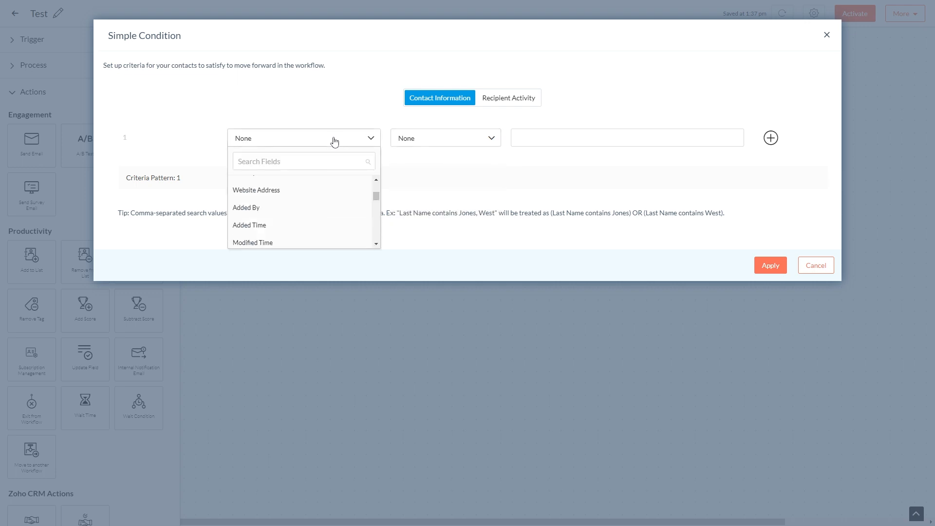
scroll(340, 207, "down", 2)
scroll(347, 209, "down", 8)
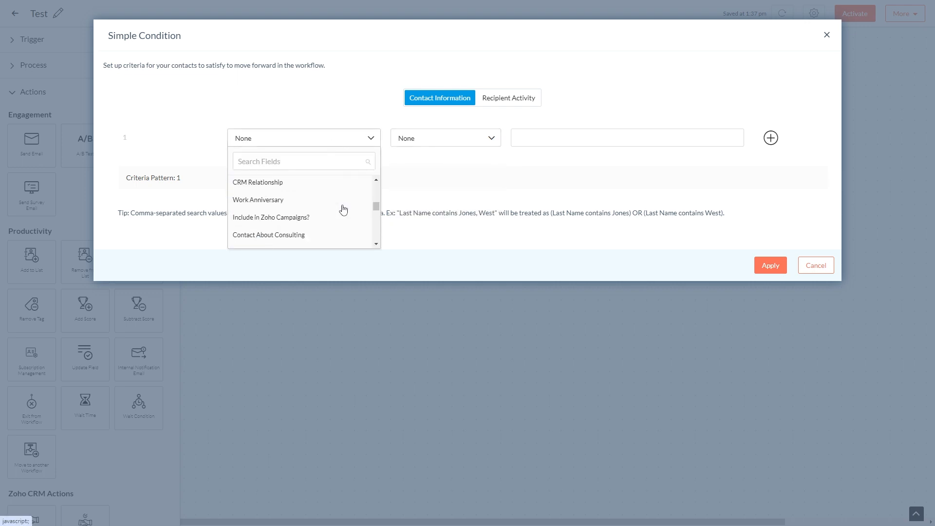
left_click(301, 160)
type("em")
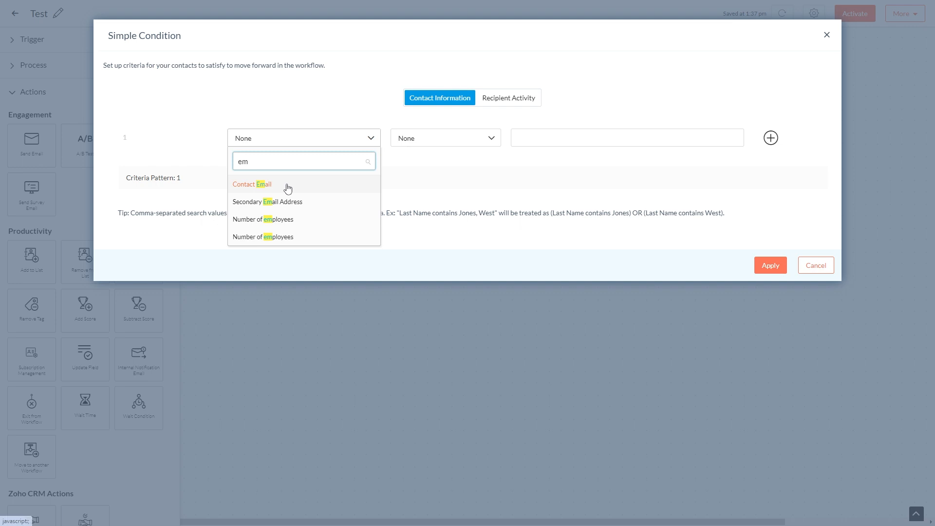
left_click(287, 187)
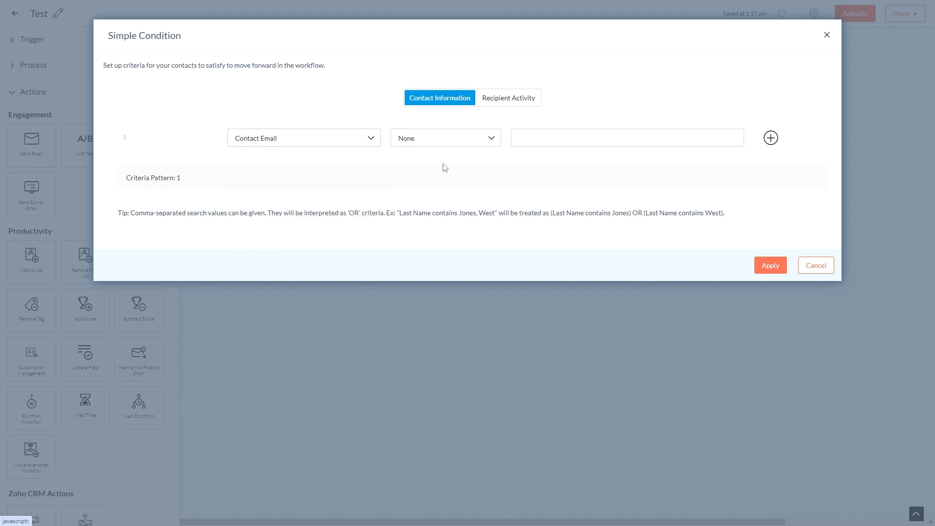
Set the condition operator to is and enter the contact's email address as the value
left_click(436, 138)
scroll(429, 200, "up", 3)
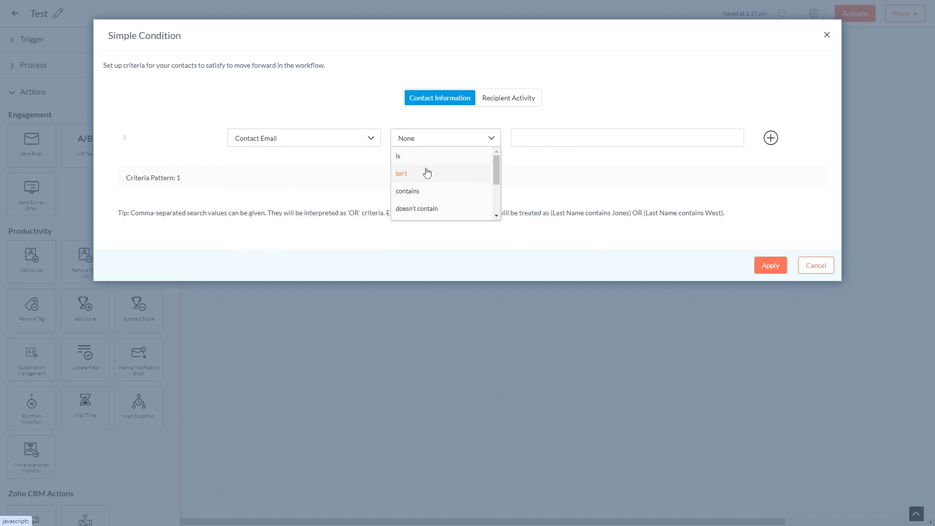
left_click(438, 159)
left_click(554, 141)
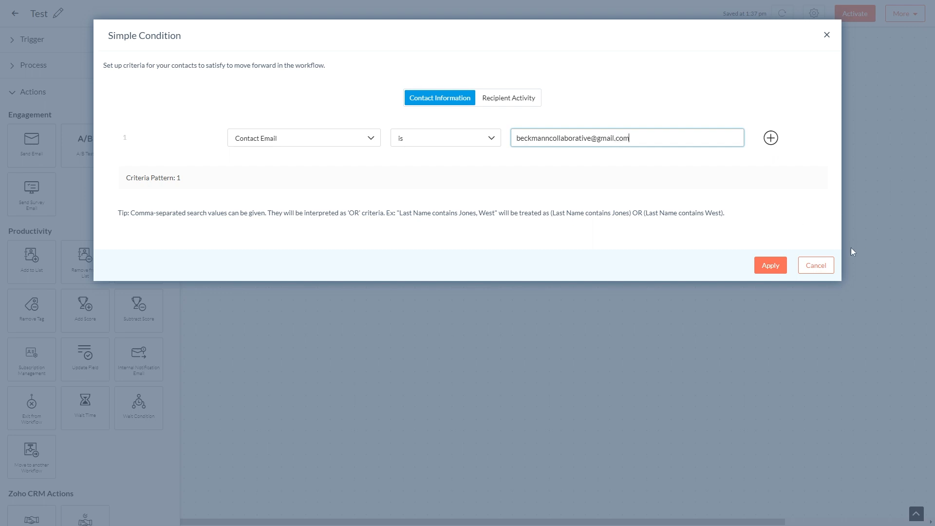
Apply the contact email condition and reposition the Simple Condition node on the canvas
left_click(779, 270)
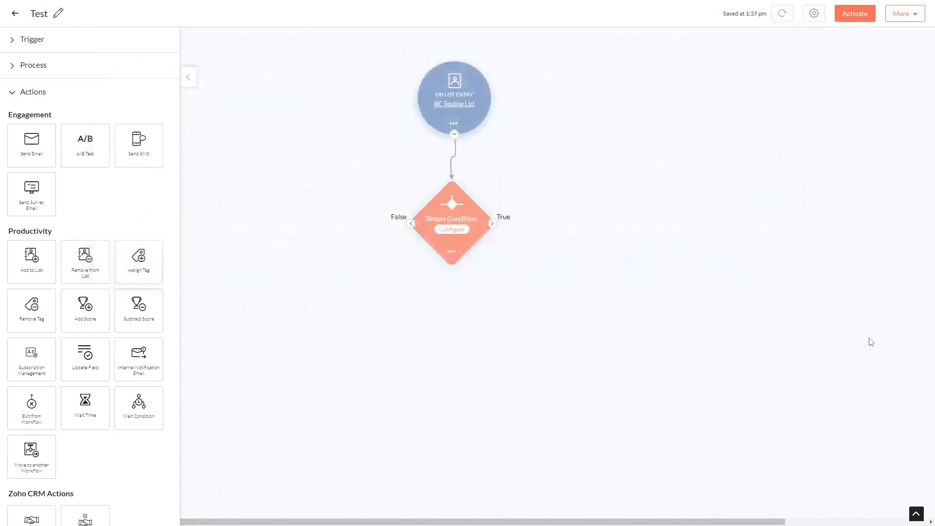
mouse_move(449, 219)
left_mouse_down()
mouse_move(470, 225)
mouse_move(435, 209)
left_mouse_up()
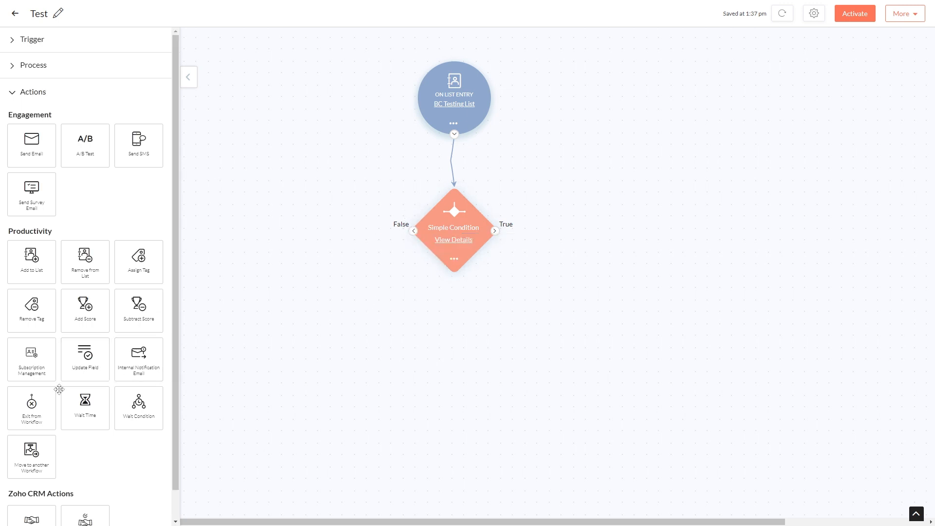
Connect an Exit from Workflow action to the Simple Condition's False branch
left_click(11, 93)
left_click(12, 92)
left_click_drag(31, 405, 412, 234)
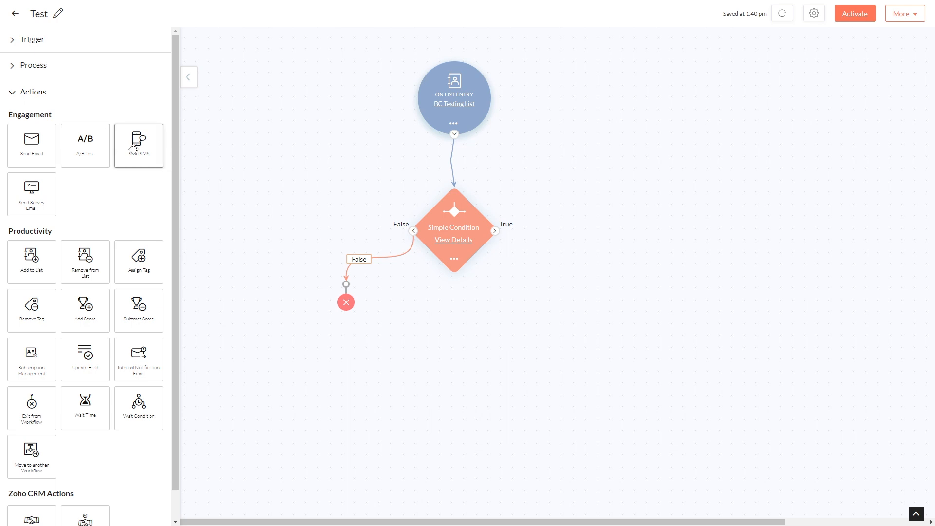
Add a Send Email action to the Simple Condition's True branch
scroll(73, 214, "down", 1)
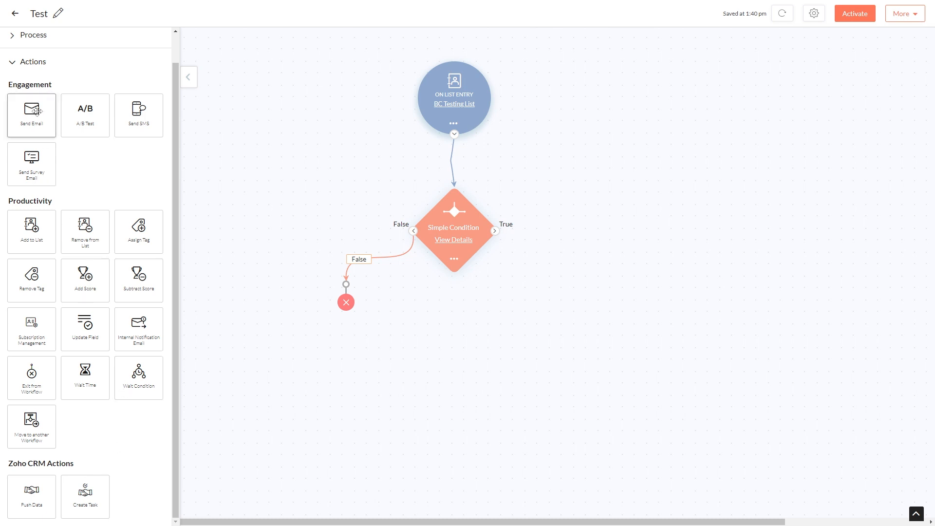
left_click_drag(31, 111, 571, 276)
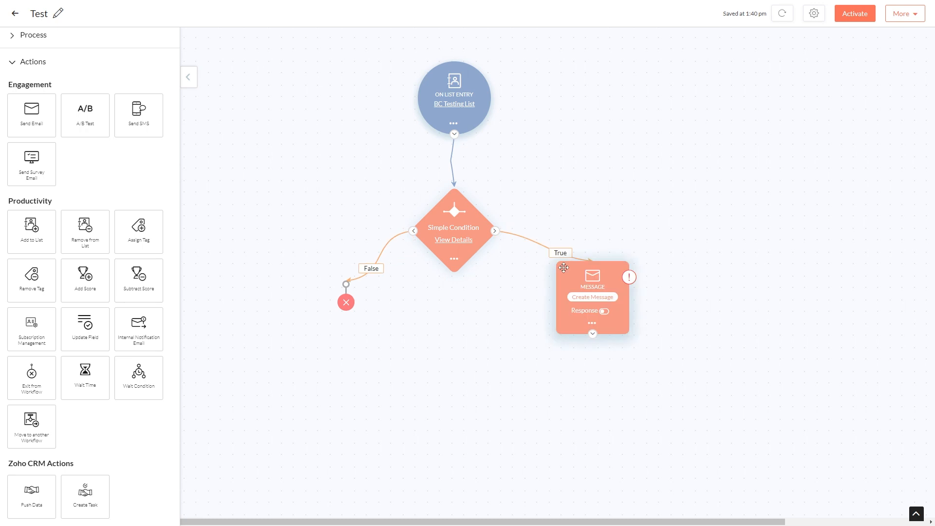
left_click_drag(580, 283, 574, 276)
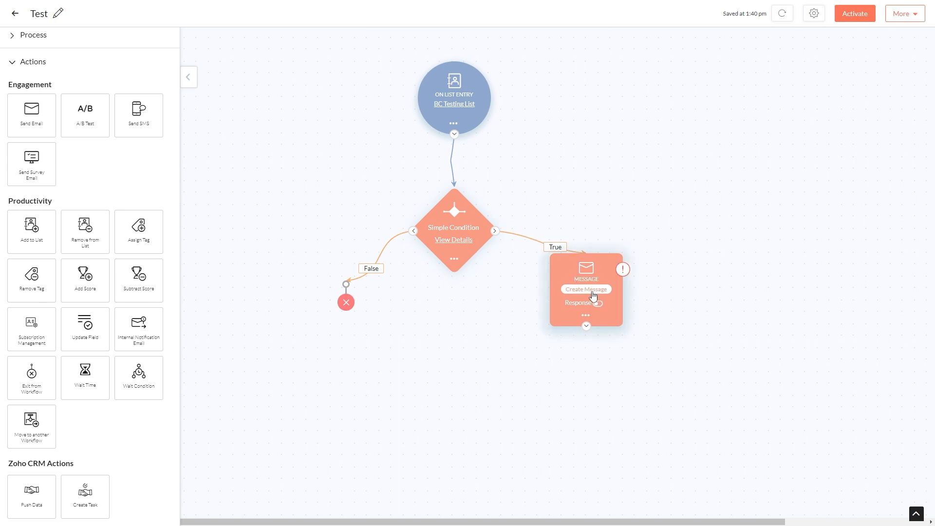
Open the email message setup and rename the message campaign to Test message
left_click(593, 296)
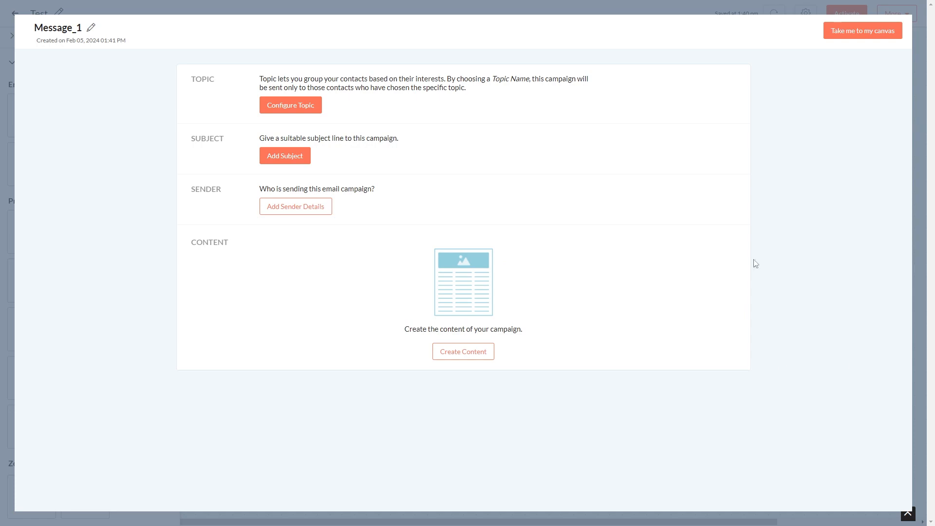
left_click(90, 27)
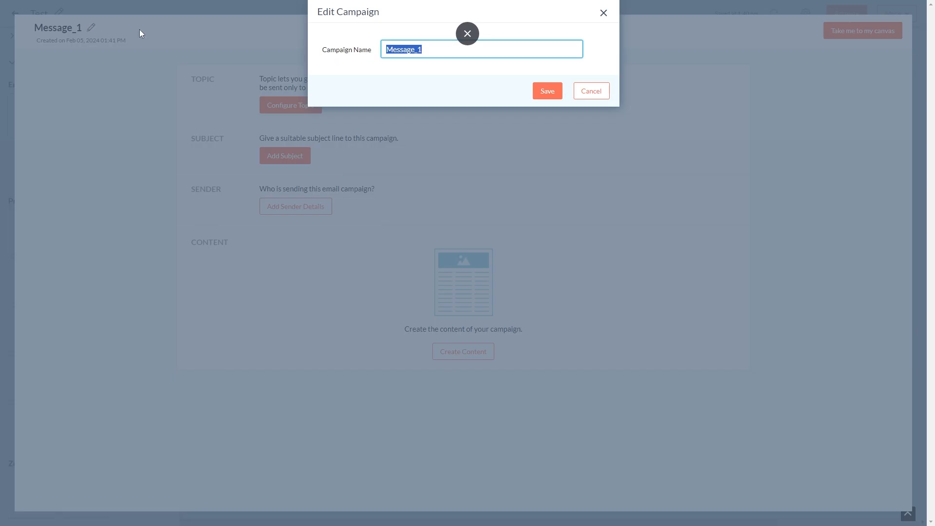
type("Test m")
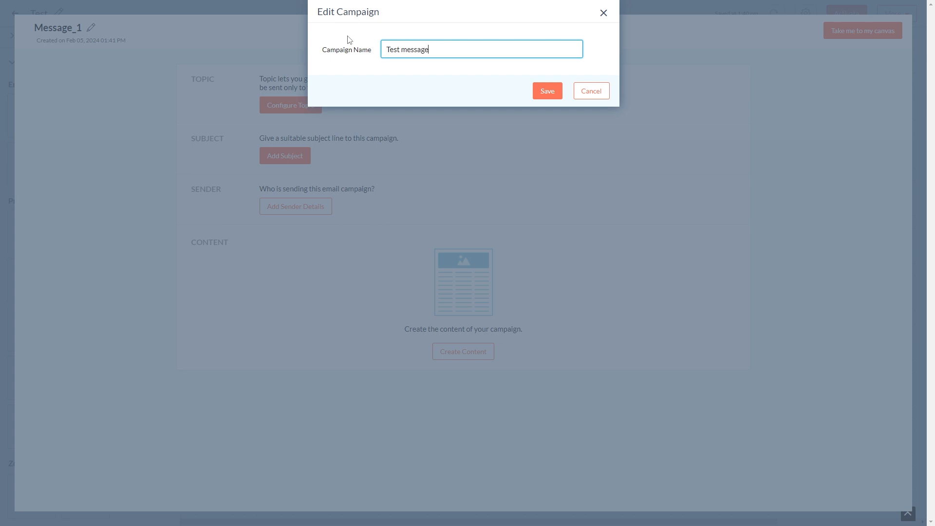
left_click(541, 92)
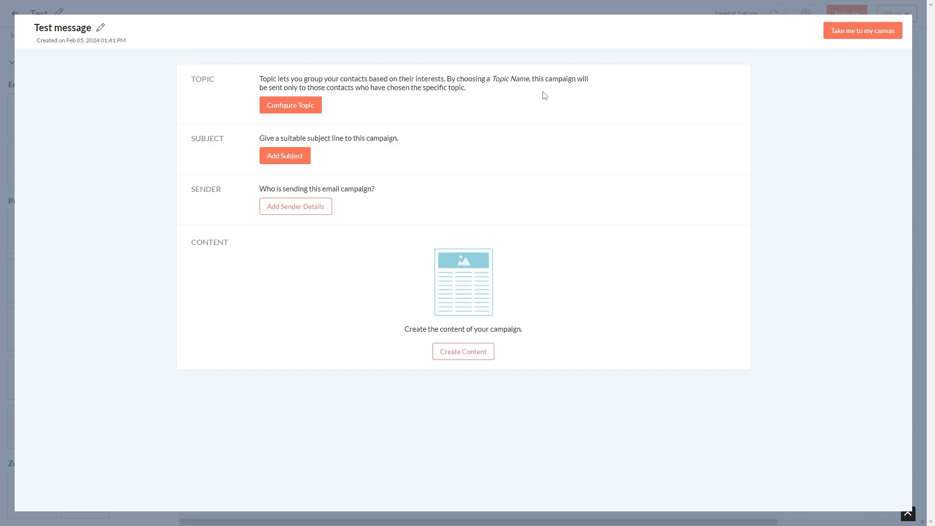
Assign the Zoho Updates topic and enable mapping contacts without topics to it
left_click(305, 105)
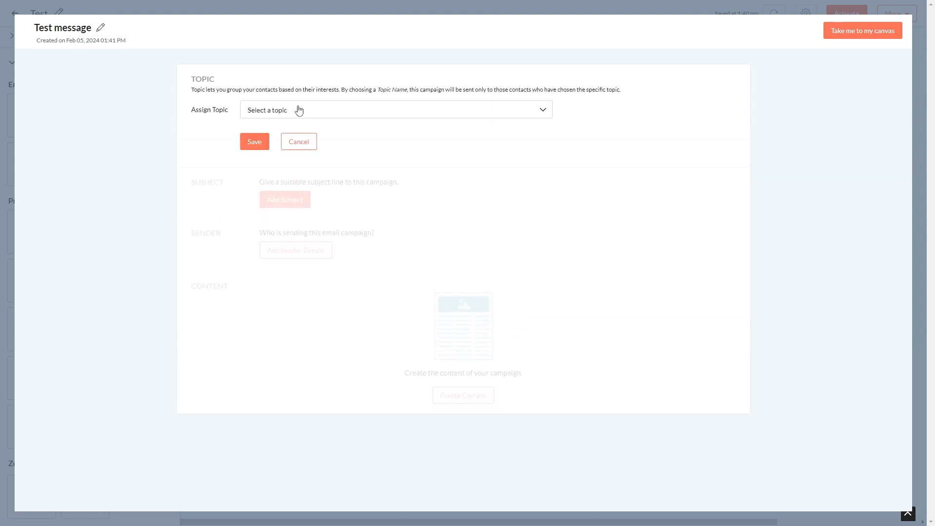
left_click(298, 110)
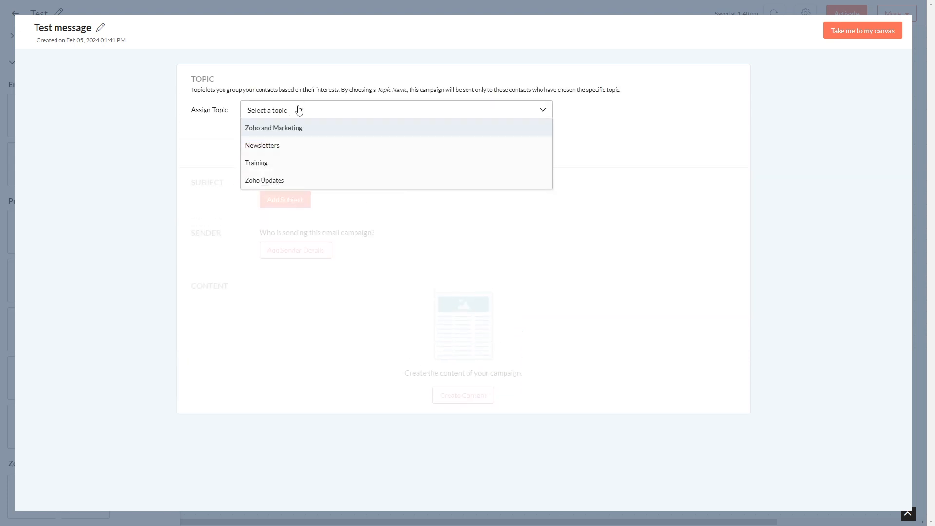
left_click(291, 180)
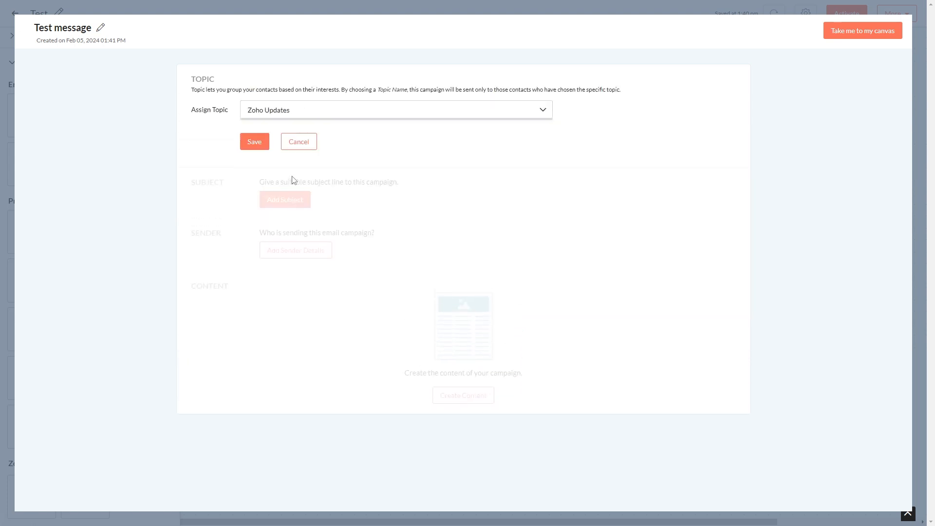
left_click(256, 147)
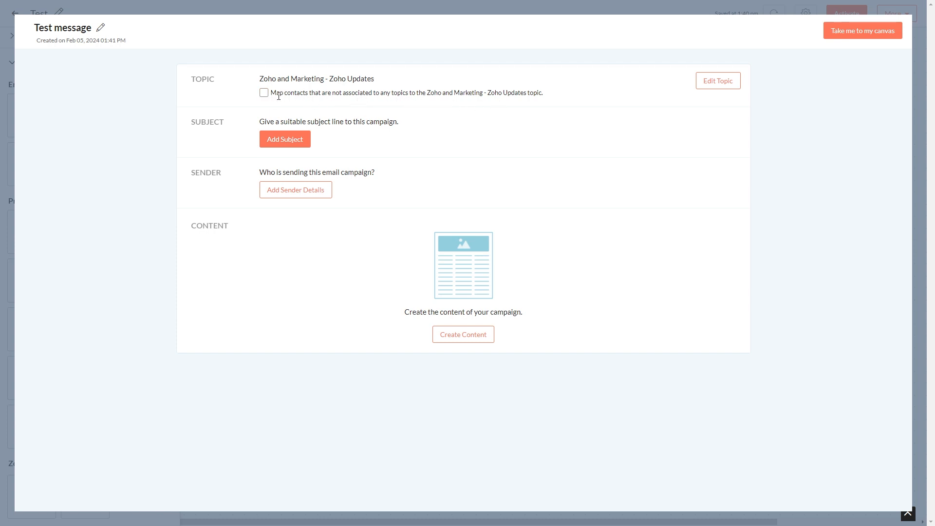
left_click(264, 95)
Set the subject to Hello followed by the contact first name and last name merge tags and an exclamation mark
left_click(301, 141)
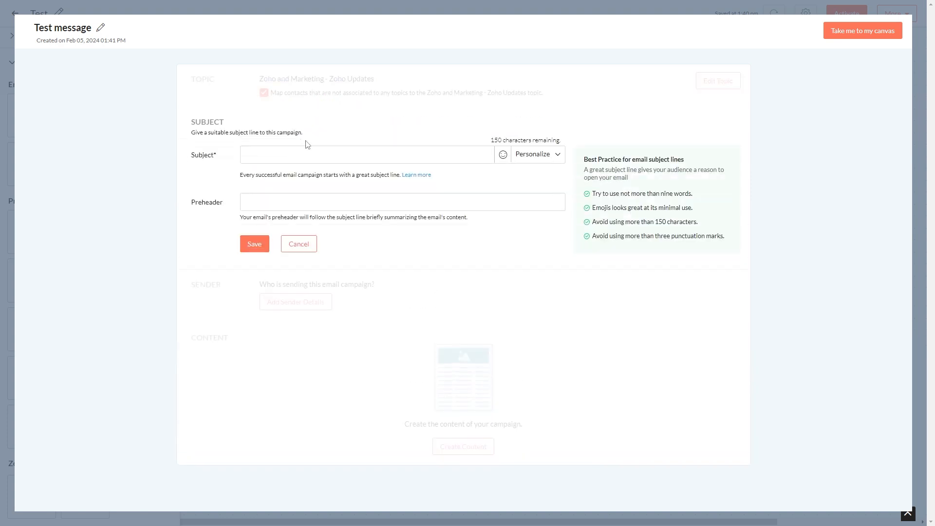
left_click(538, 161)
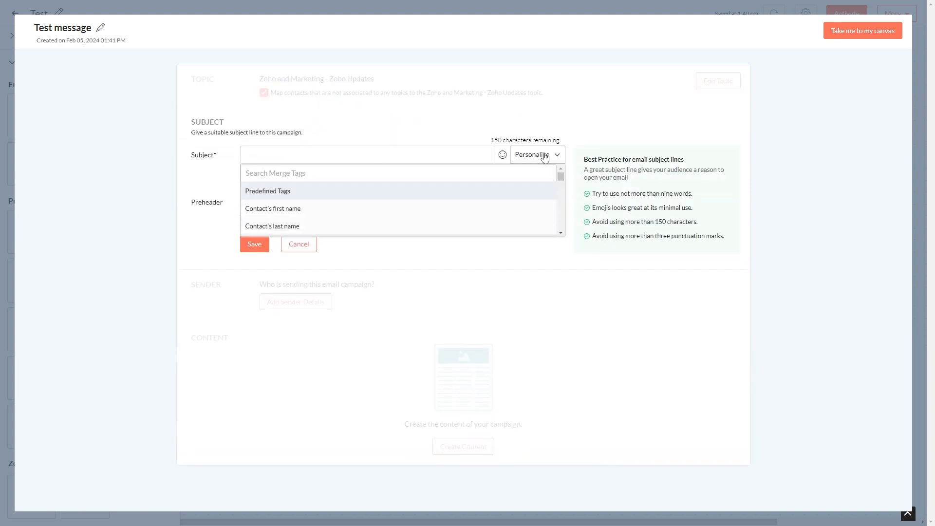
left_click(376, 213)
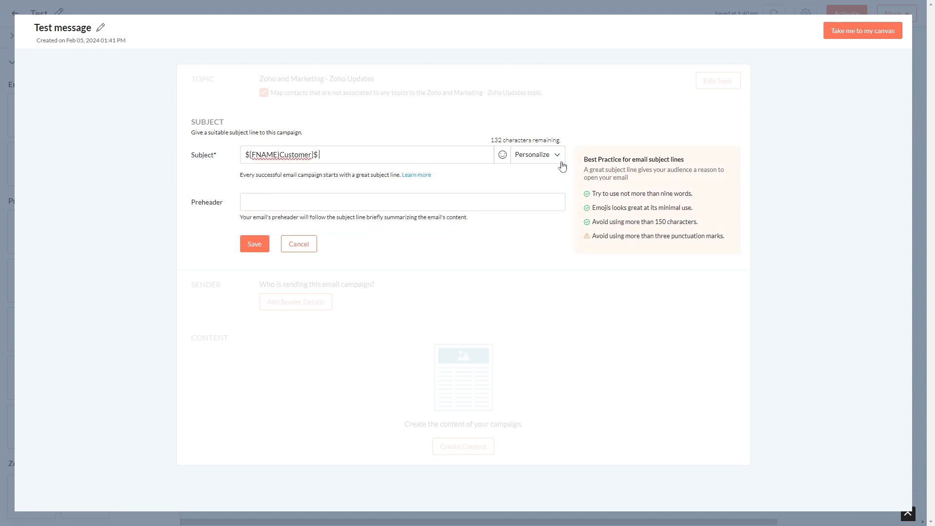
left_click(560, 157)
left_click(299, 226)
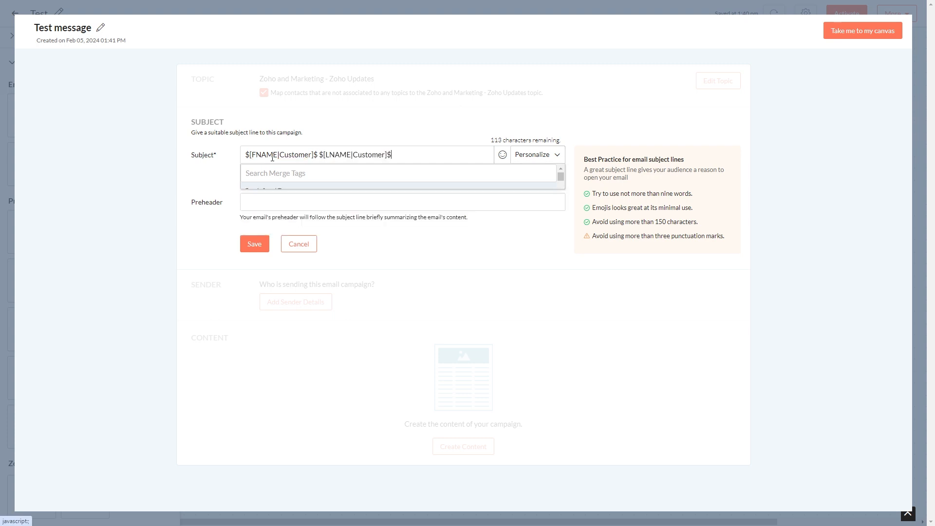
left_click(245, 155)
type("Hello")
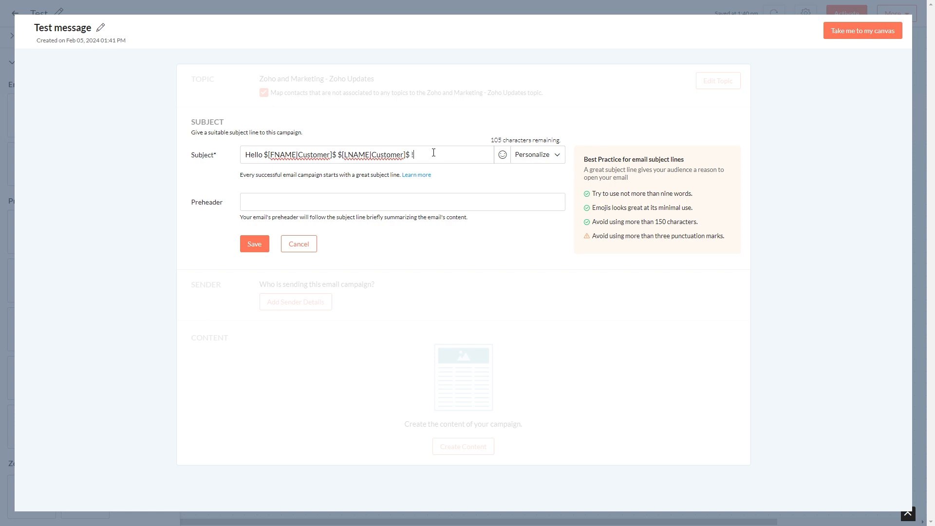
left_click(253, 244)
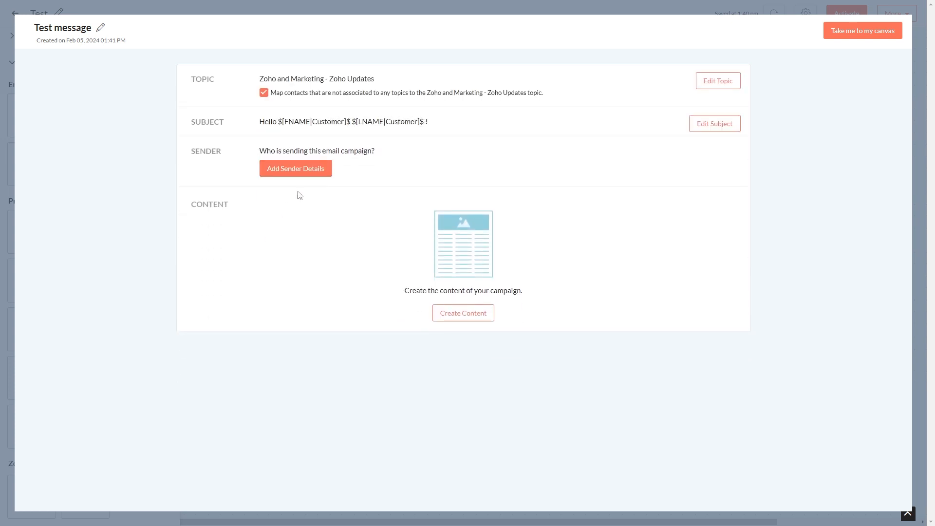
Set the sender details: choose the company sender email address, enter the sender's first name, and save
left_click(305, 174)
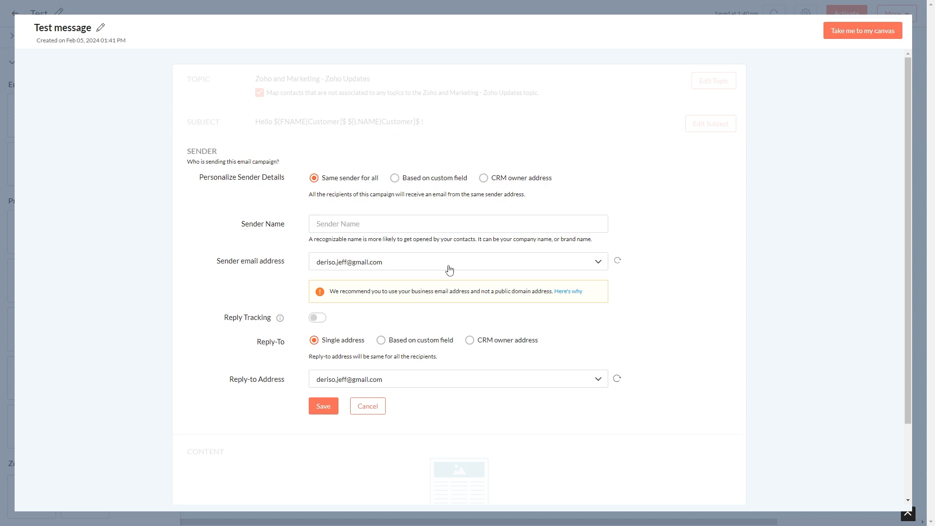
left_click(481, 268)
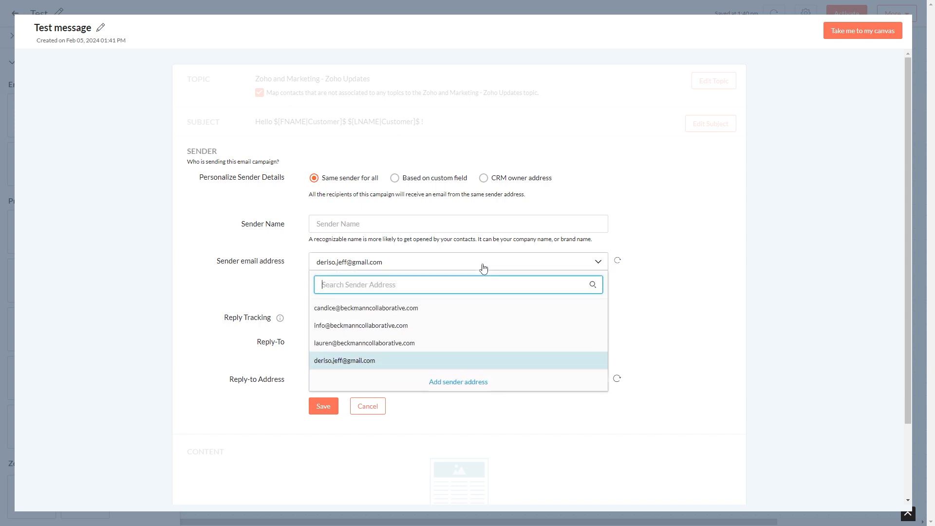
left_click(414, 309)
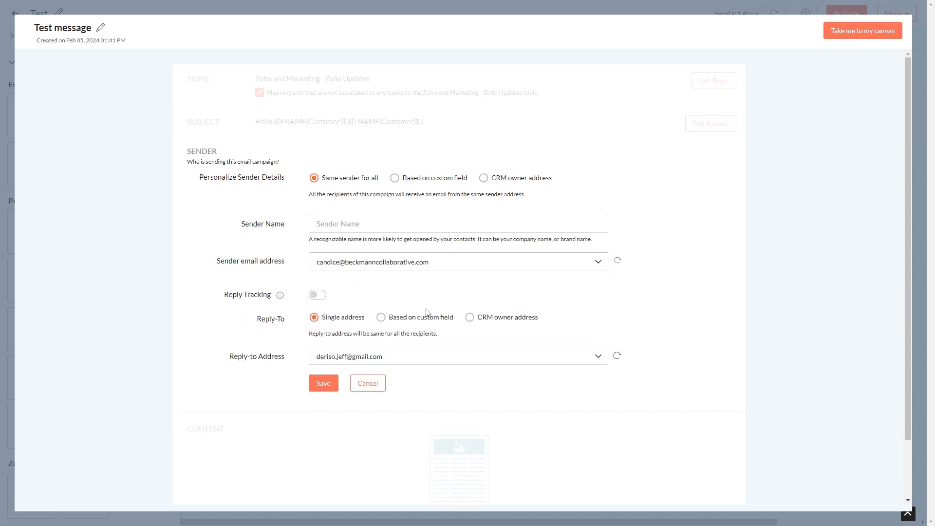
left_click(382, 223)
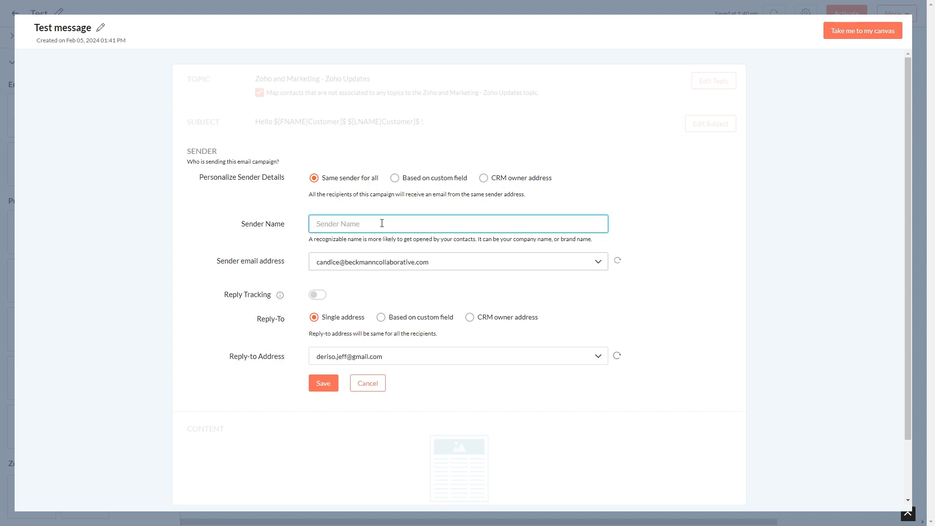
type("Candice")
left_click(641, 191)
left_click(325, 384)
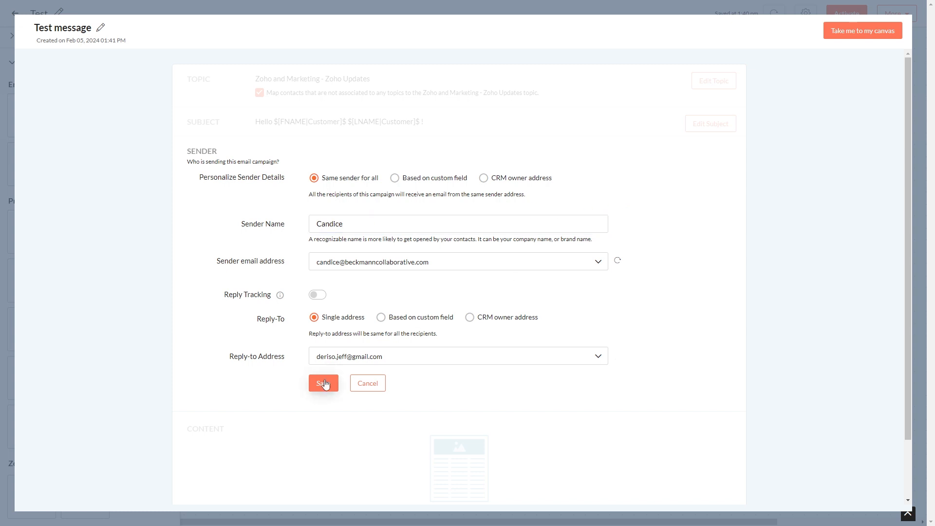
left_click(326, 386)
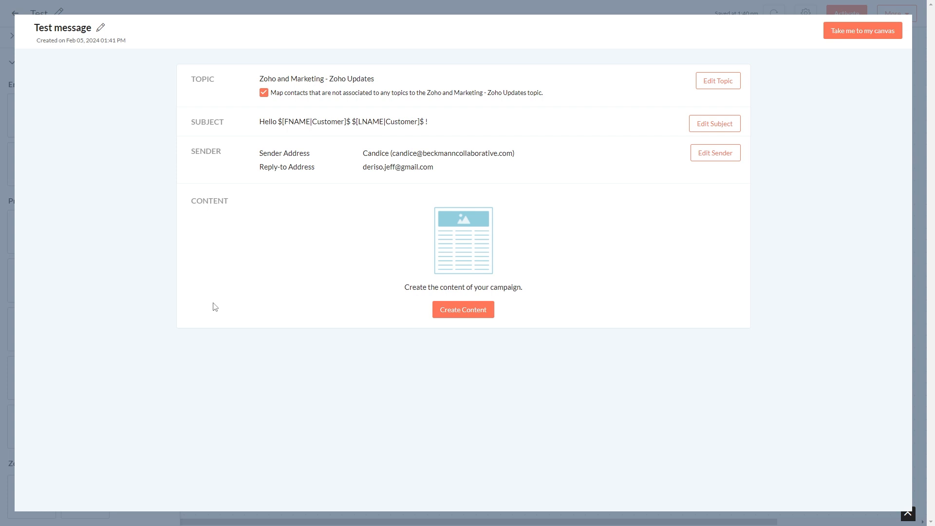
Create the message content from the saved template Welcome and Blog Links
left_click(484, 318)
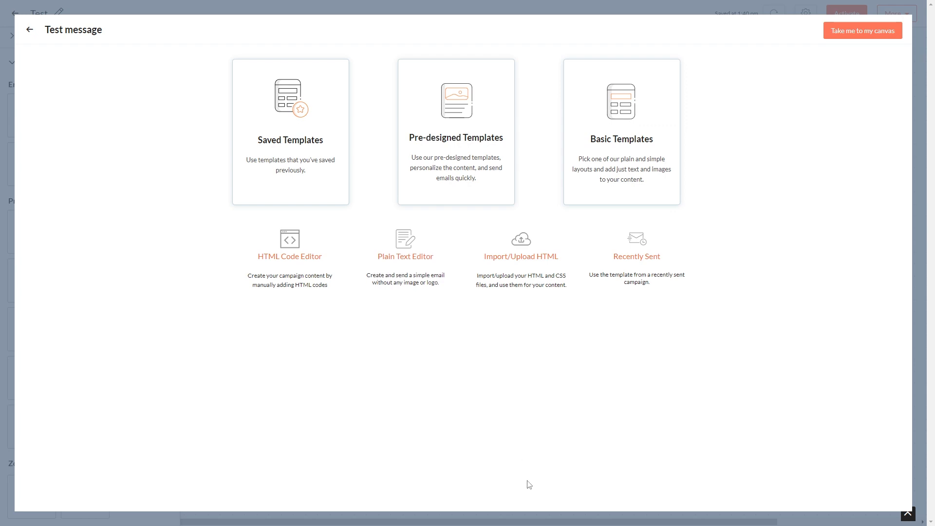
left_click(320, 155)
scroll(697, 302, "down", 3)
scroll(697, 302, "down", 3)
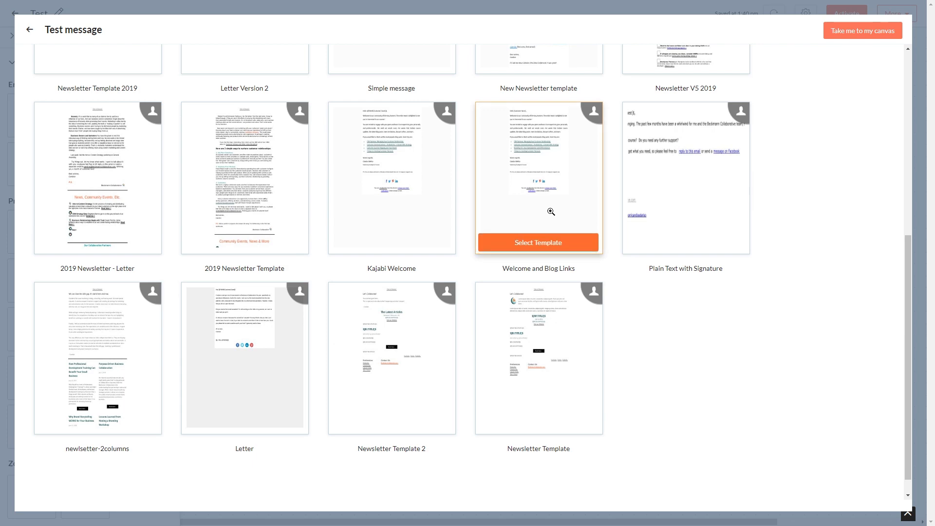
left_click(551, 211)
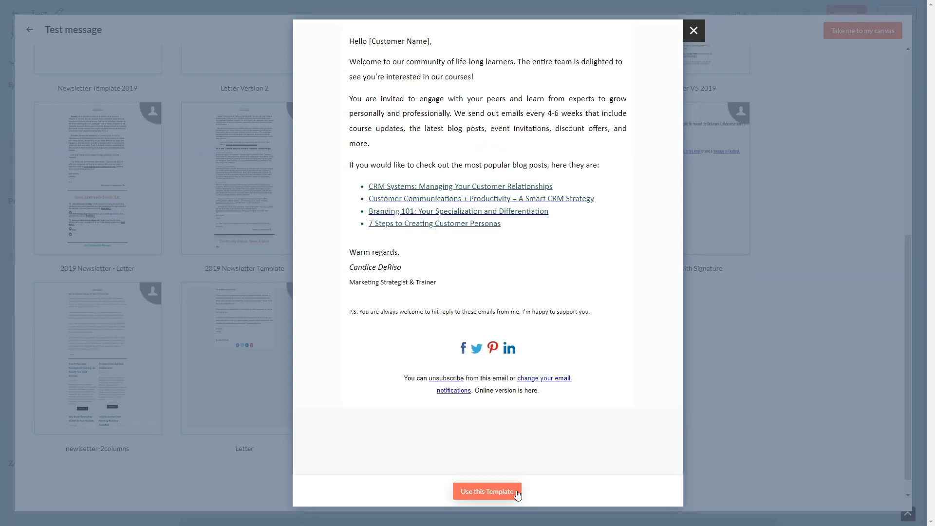
left_click(517, 493)
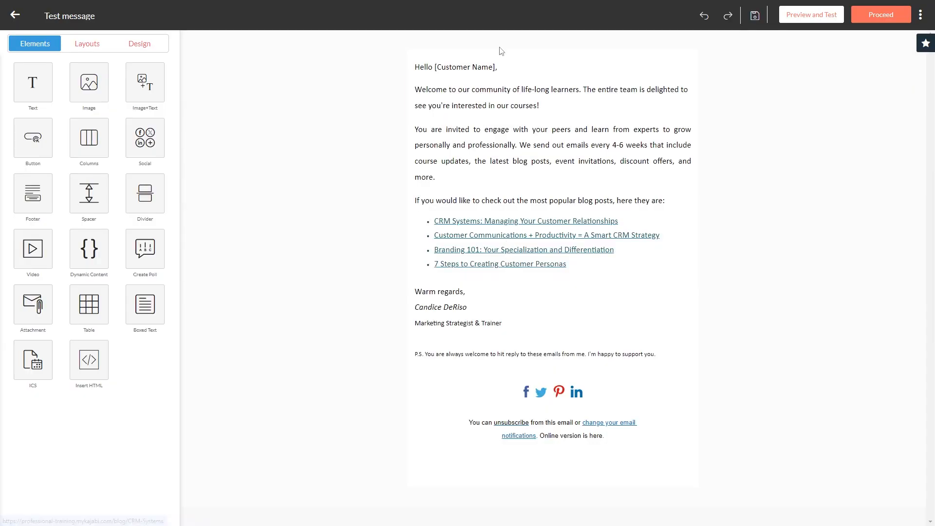
Replace the greeting's [Customer Name] placeholder with the First Name merge tag and proceed from the editor
left_click(497, 67)
left_click_drag(495, 87, 437, 84)
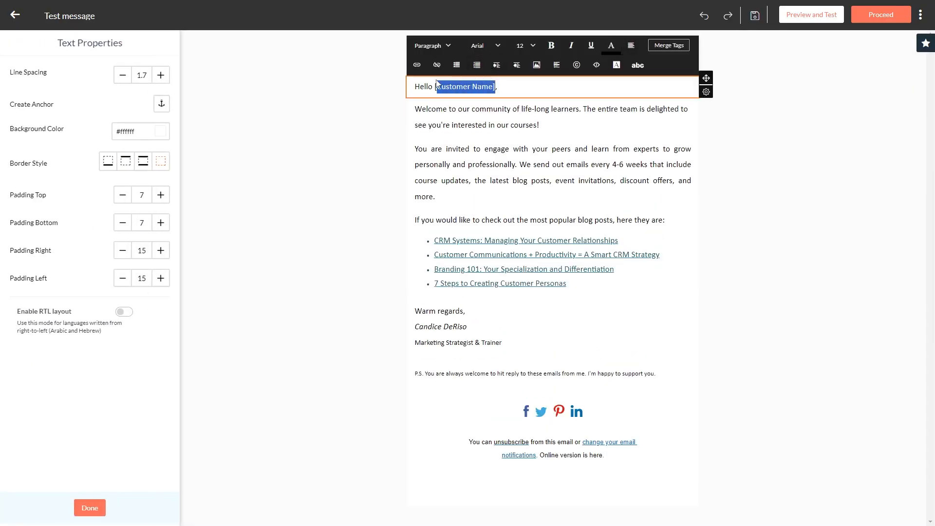
left_click(662, 45)
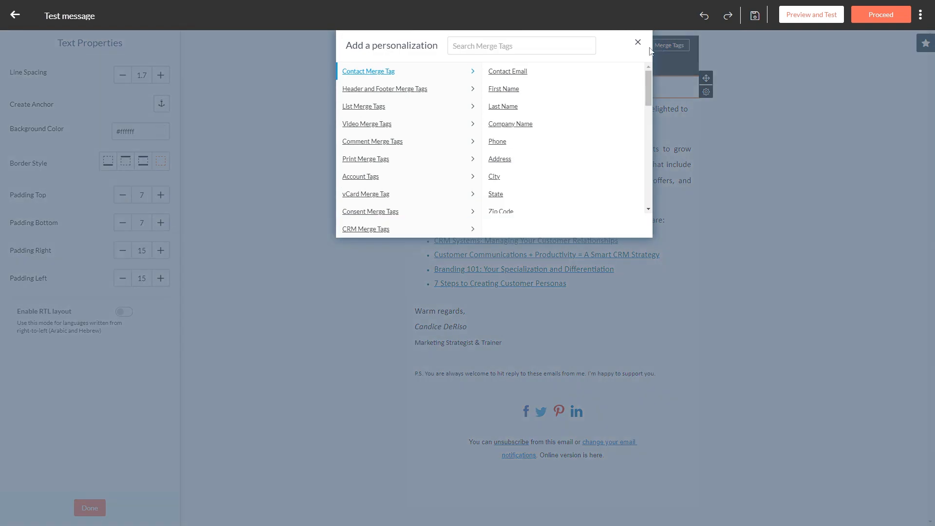
left_click(511, 92)
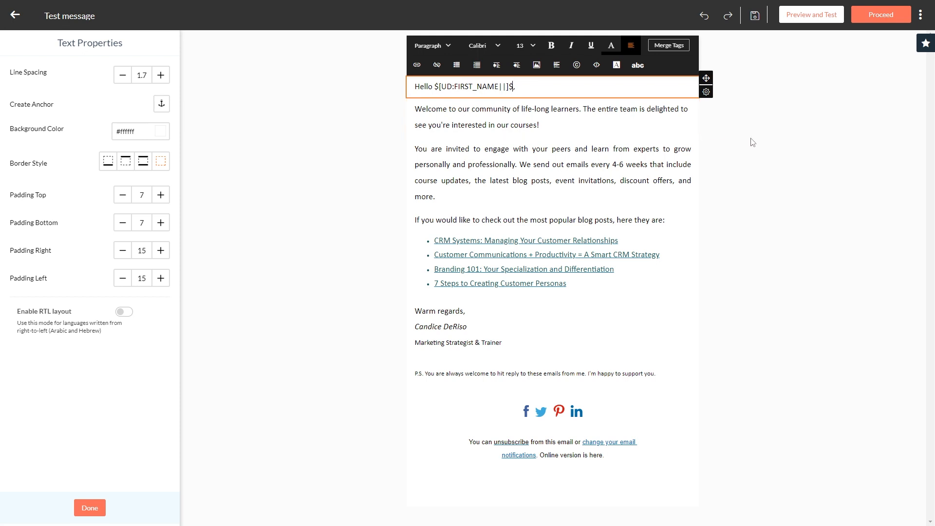
left_click(884, 22)
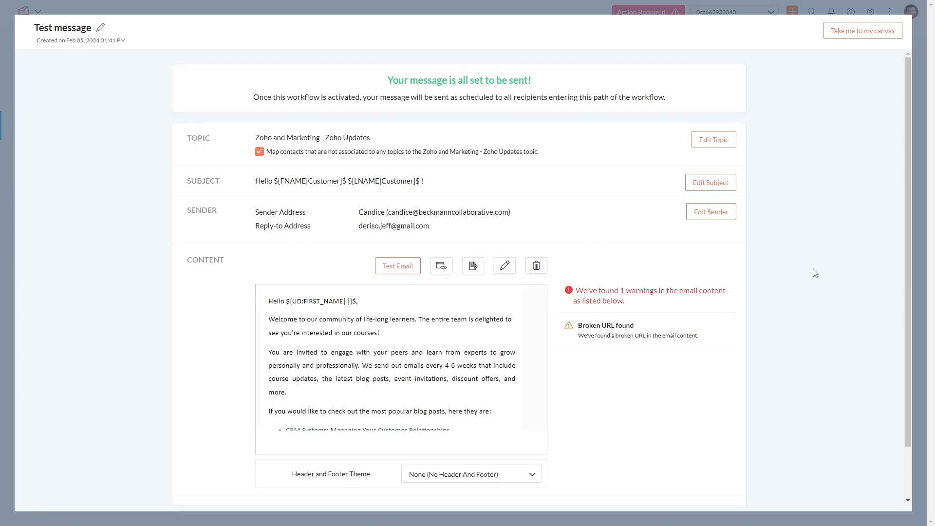
scroll(814, 272, "down", 1)
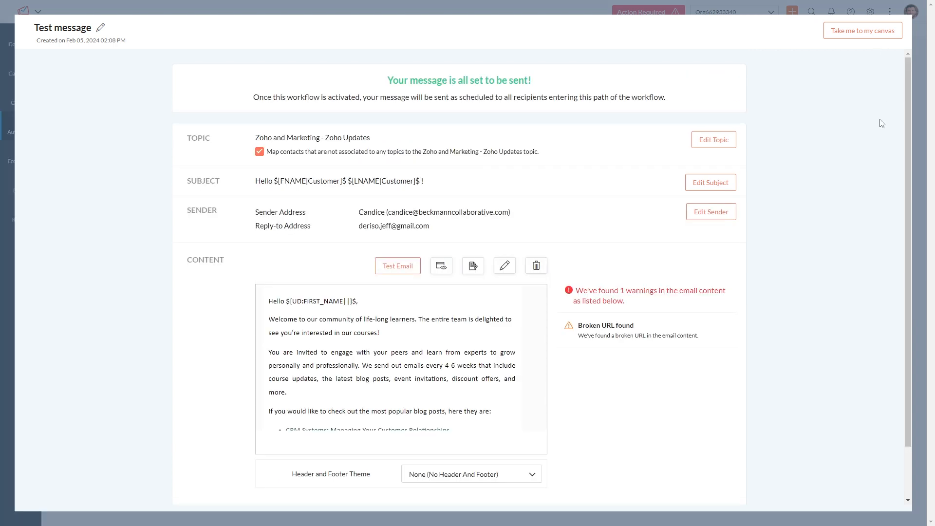
Return to the canvas and enable response paths on the message for Delivered, Opened and Clicked on any link
left_click(861, 31)
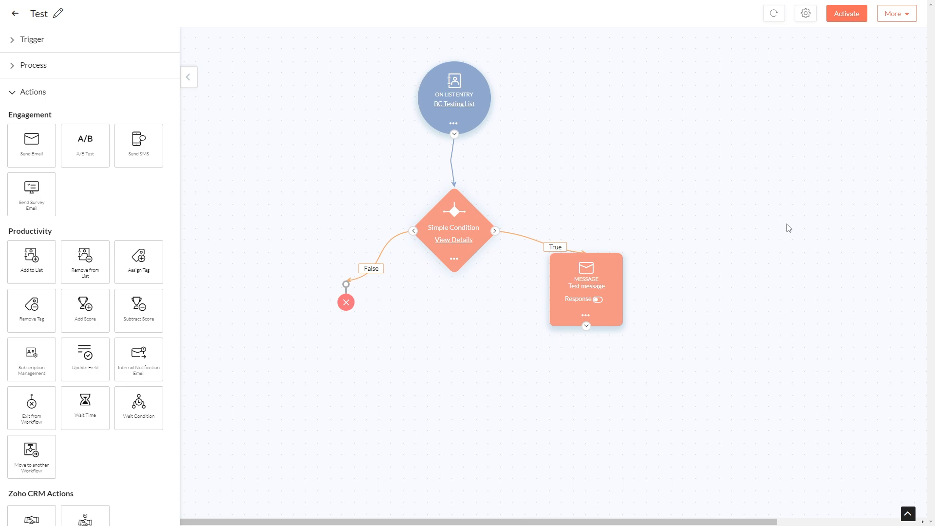
left_click(596, 300)
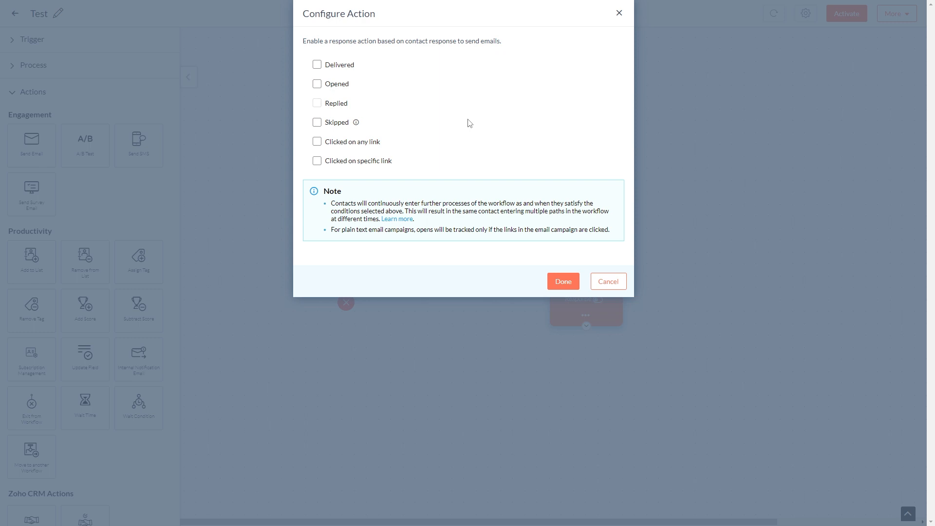
left_click(323, 65)
left_click(318, 86)
left_click(316, 142)
left_click(563, 283)
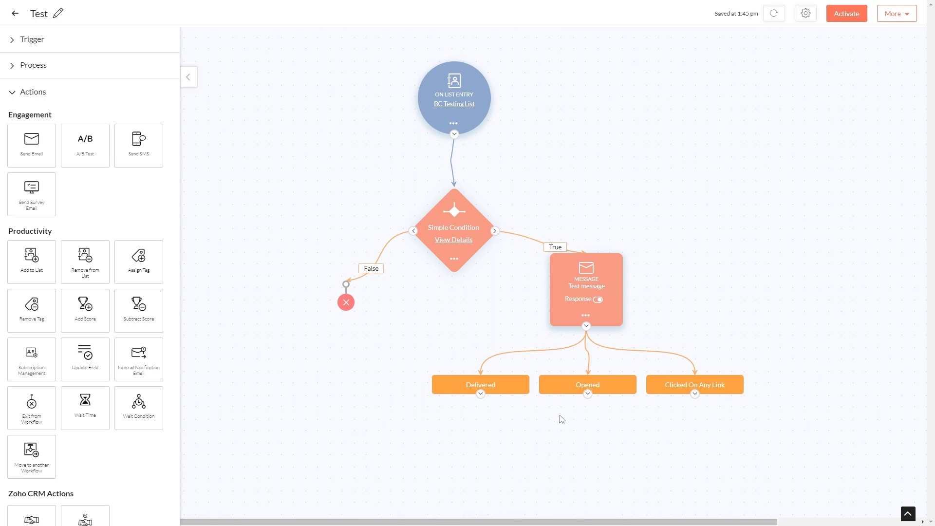
Add a Wait Time action under the Delivered branch and set it to 7 days
left_click_drag(102, 408, 463, 444)
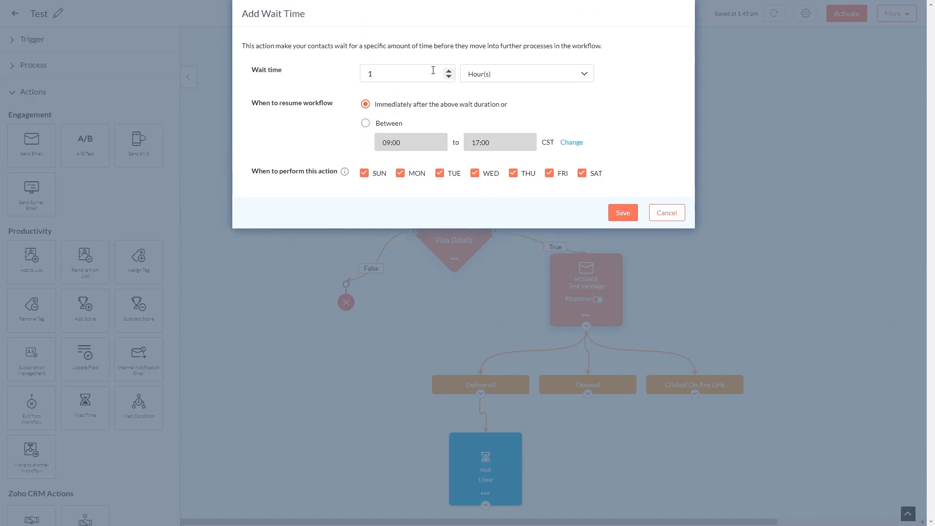
left_click_drag(443, 74, 354, 70)
type("7")
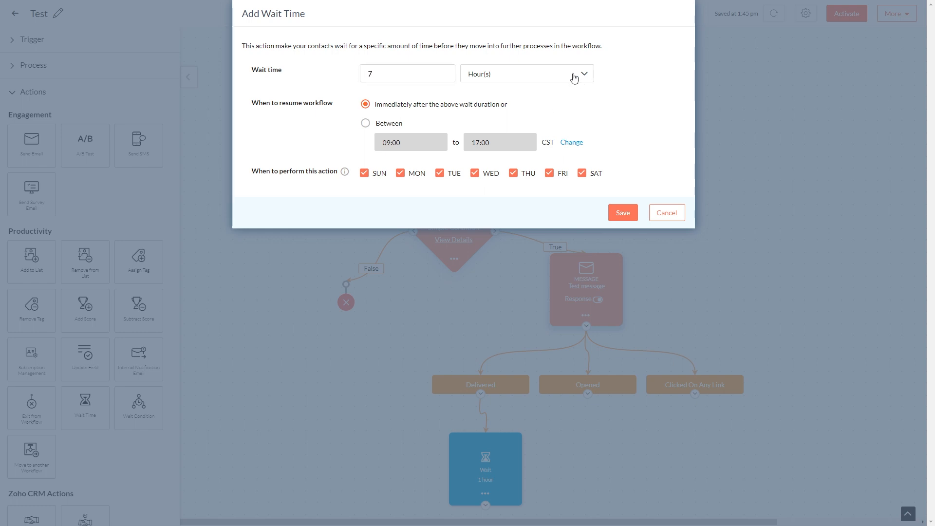
left_click(584, 73)
left_click(504, 112)
left_click(620, 216)
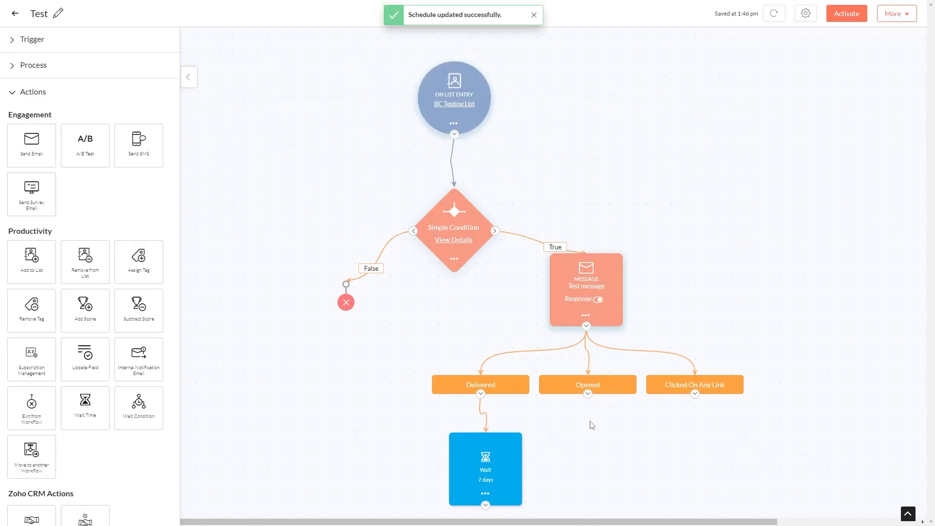
Add an Exit from Workflow action after the Delivered branch's wait
left_click_drag(476, 454, 444, 455)
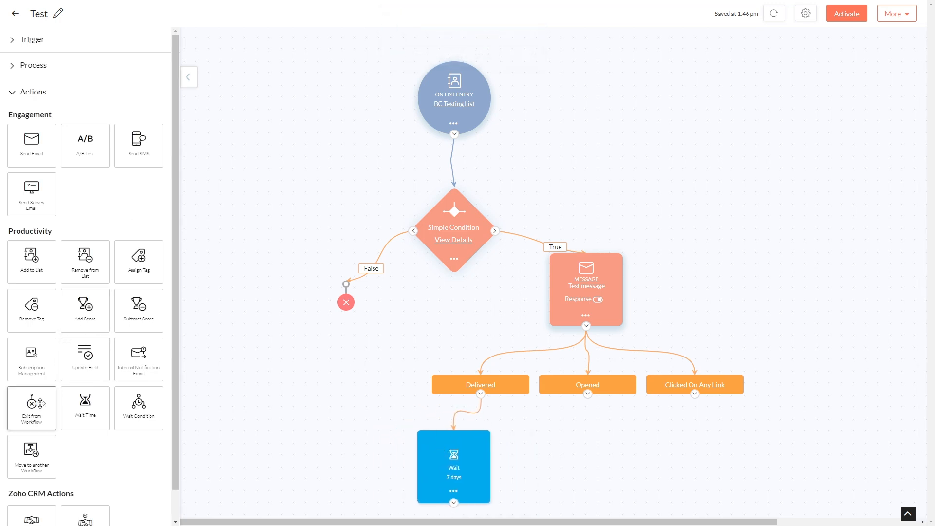
left_click_drag(40, 403, 428, 486)
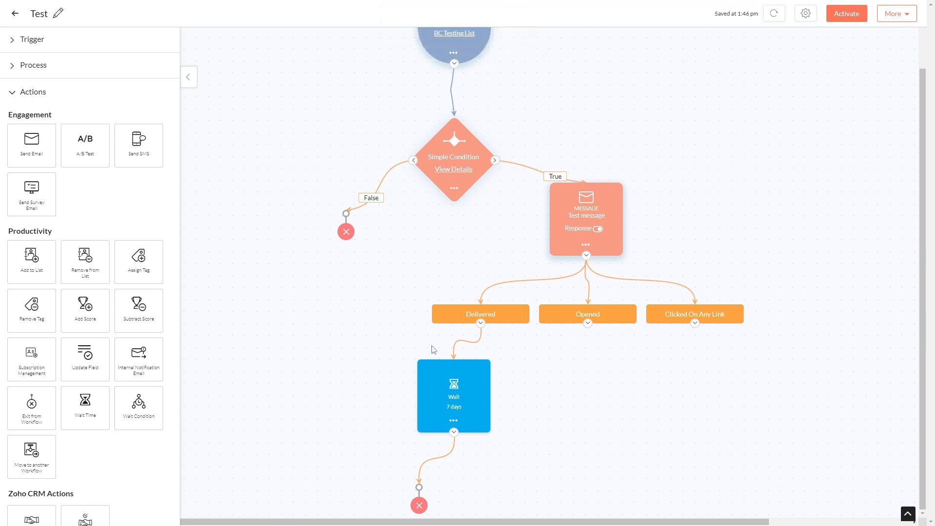
Add a 7-day Wait Time under the Opened branch, resuming between 09:00 and 17:00, Monday through Friday only
left_click_drag(92, 403, 577, 384)
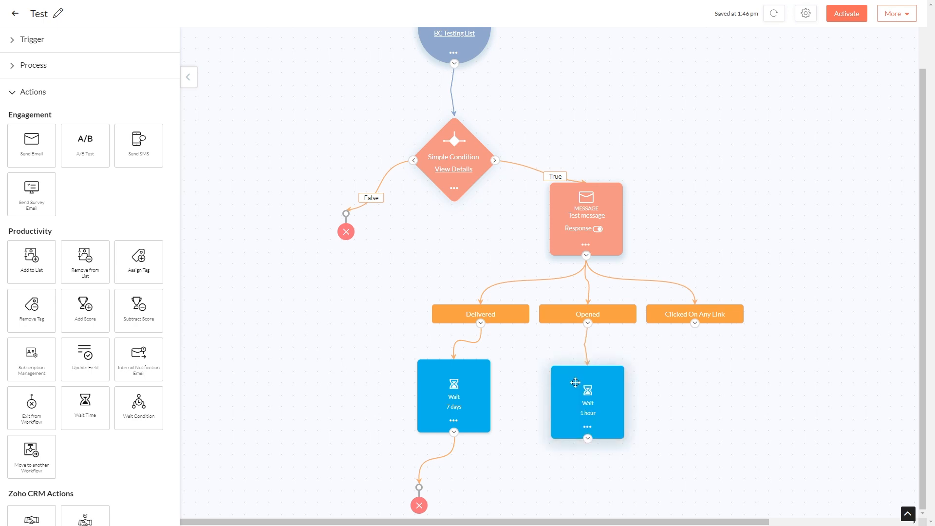
left_click(589, 413)
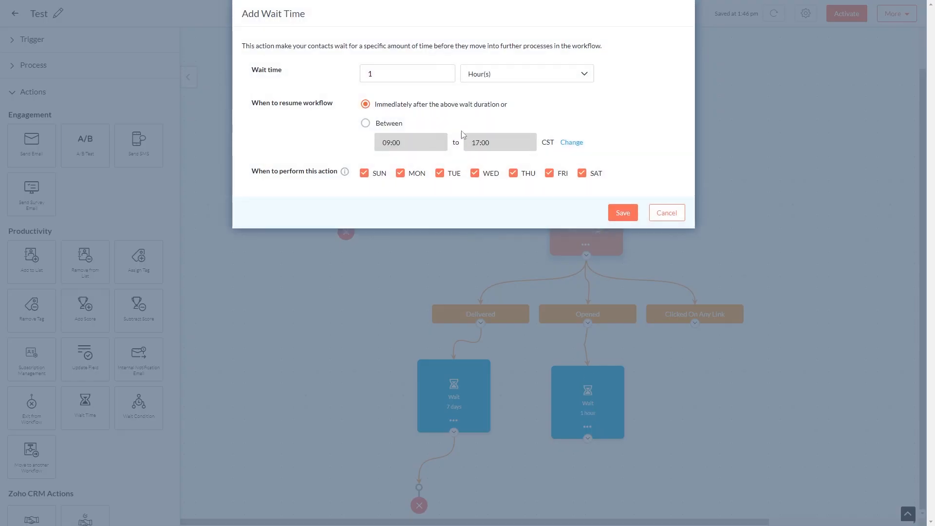
double_click(453, 70)
type("7")
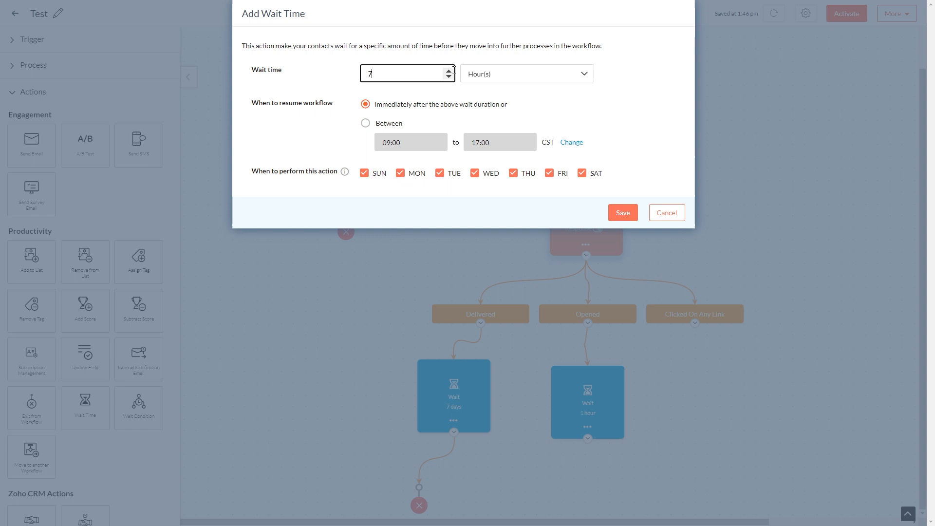
left_click(489, 73)
left_click(486, 109)
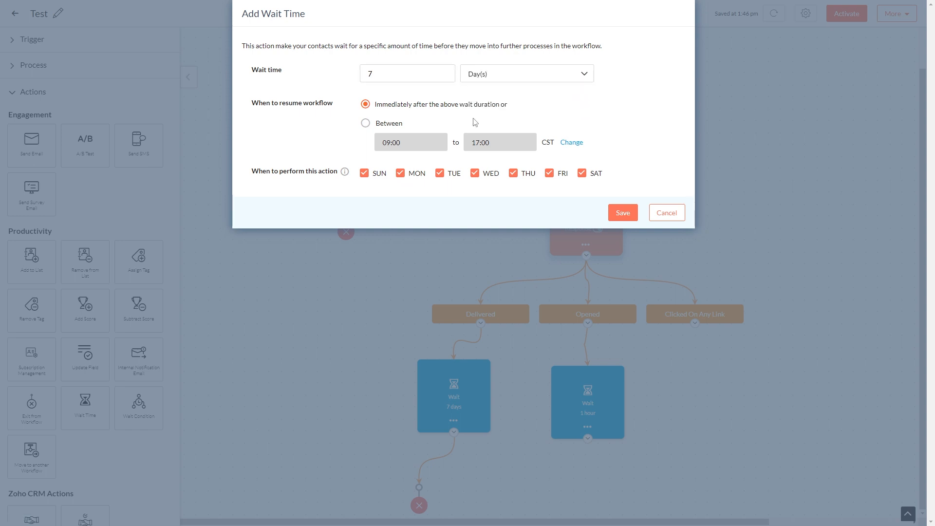
left_click(366, 123)
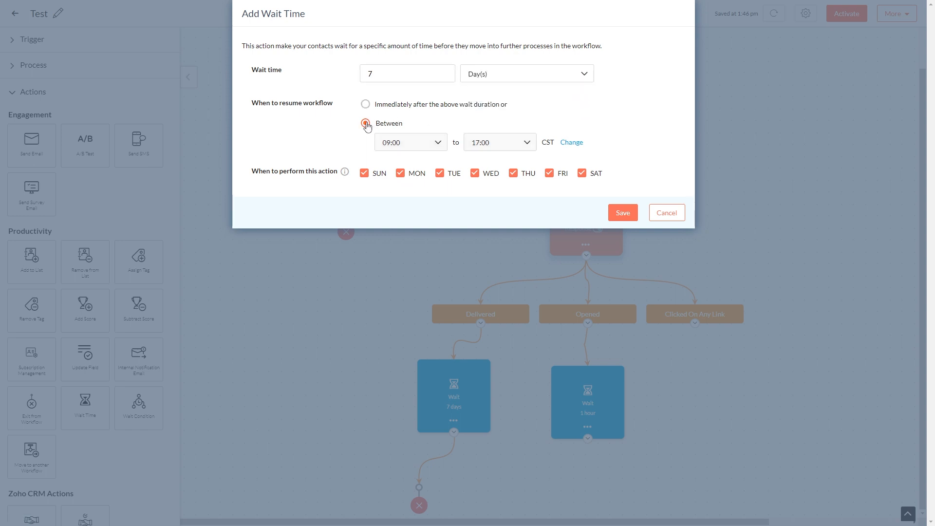
left_click(373, 174)
left_click(581, 174)
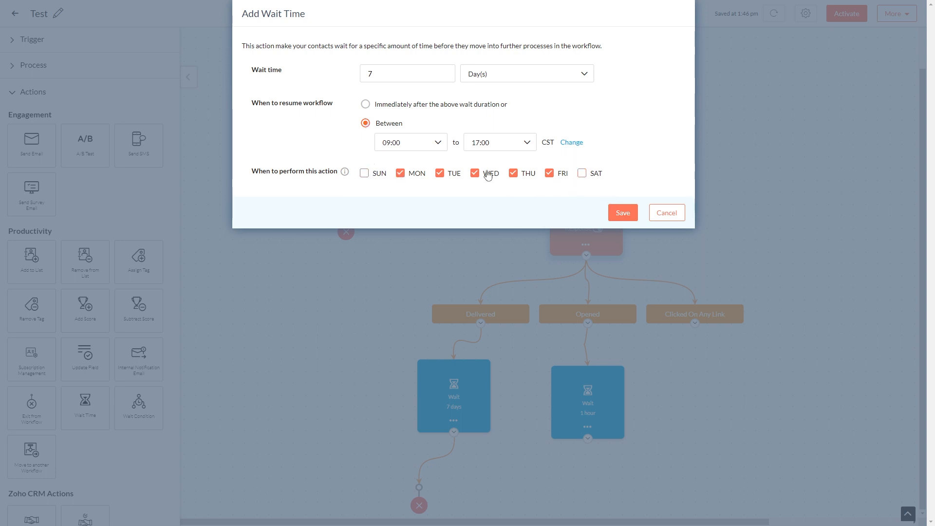
left_click(624, 213)
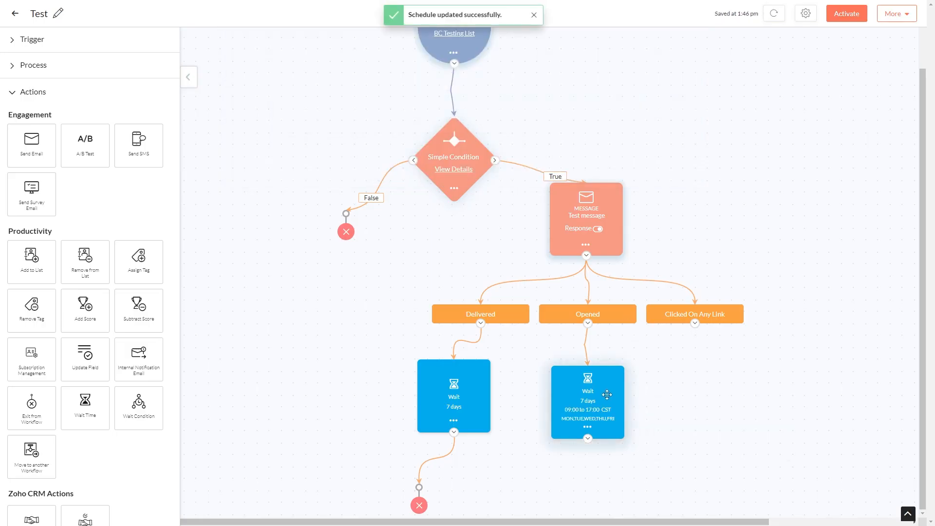
Add a Send Email action after the Opened branch's wait and name the message follow up
left_click_drag(606, 395, 589, 388)
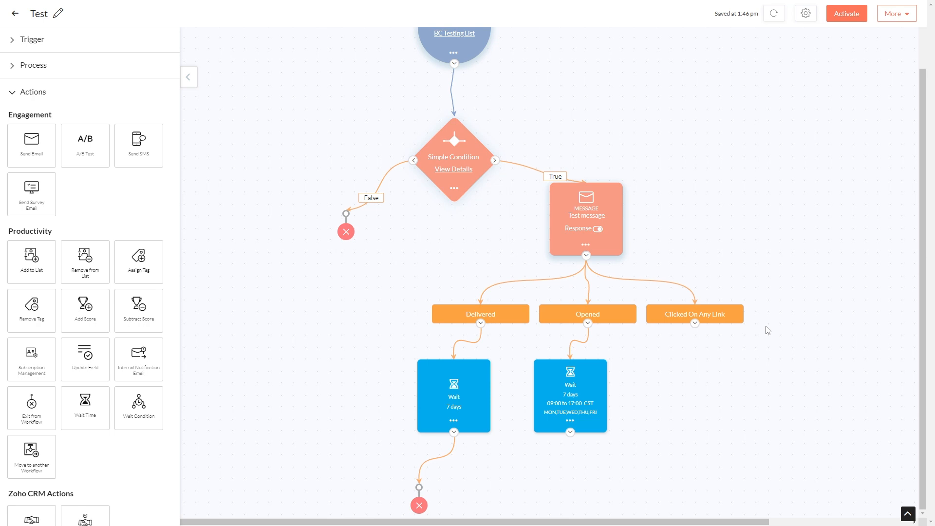
left_click_drag(24, 141, 555, 465)
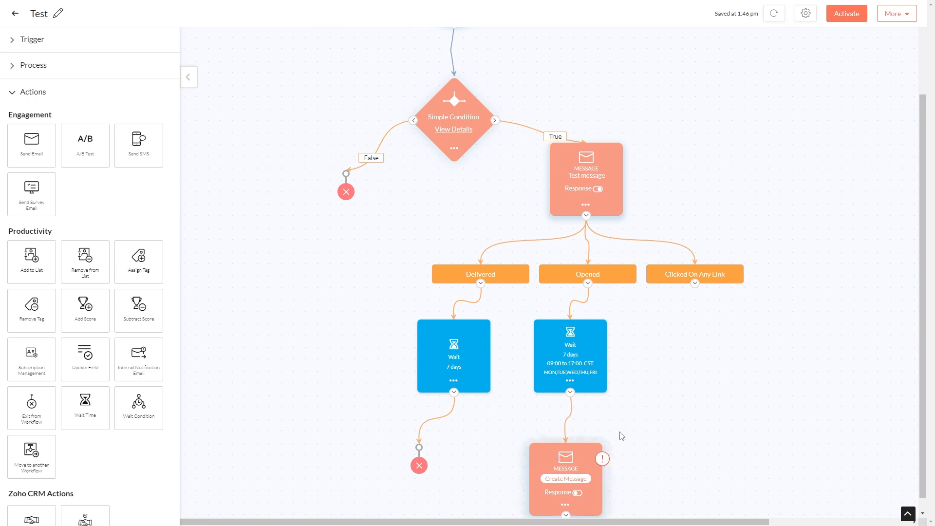
left_click(561, 479)
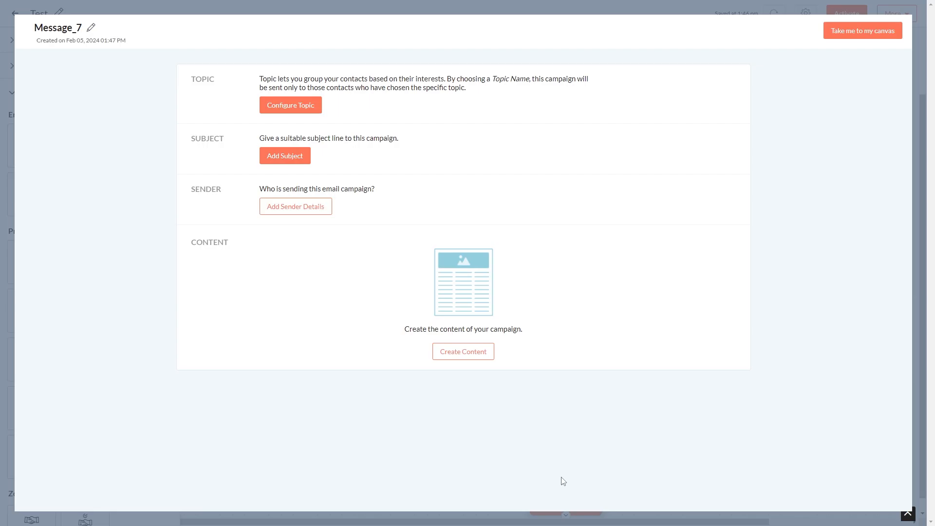
type("follow up")
left_click(546, 91)
Configure the message topic as Zoho and Marketing - Zoho Updates, mapping unassociated contacts to it
left_click(292, 106)
left_click(288, 110)
left_click(279, 180)
left_click(258, 134)
left_click(264, 93)
Set the subject to Hi followed by the contact first name merge tag and save
left_click(290, 138)
left_click(538, 154)
left_click(273, 209)
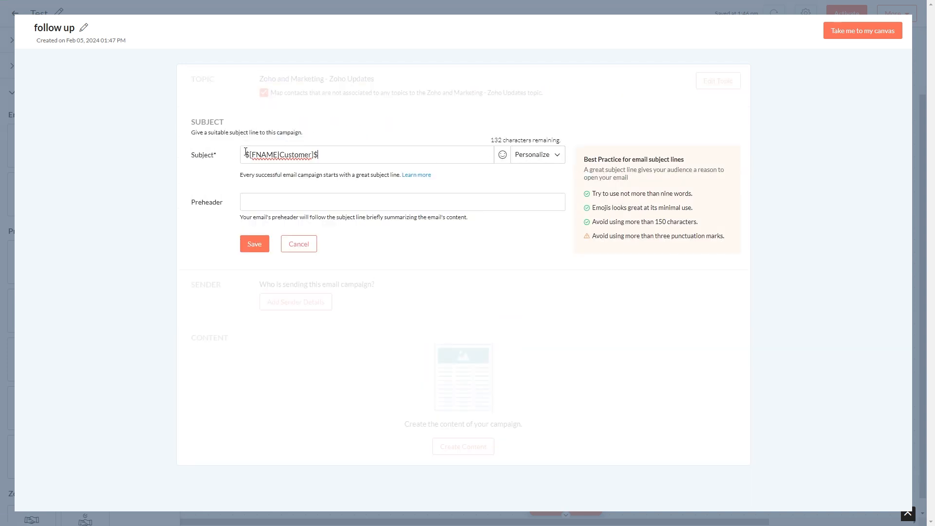
left_click(246, 154)
type("Hi")
left_click(256, 242)
Set the sender details: choose the company sender email address, enter the sender's first name, and save
left_click(294, 167)
left_click(458, 261)
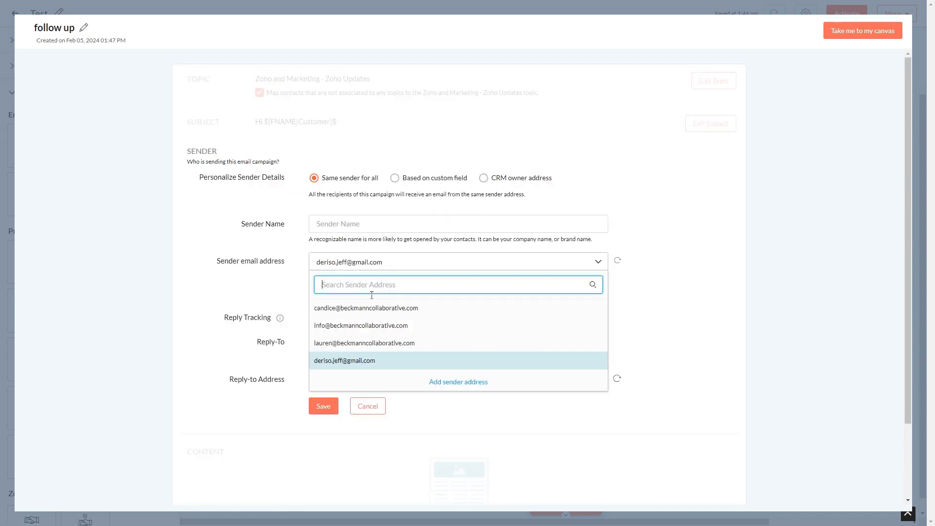
left_click(370, 307)
left_click(350, 224)
type("Candice")
left_click(323, 384)
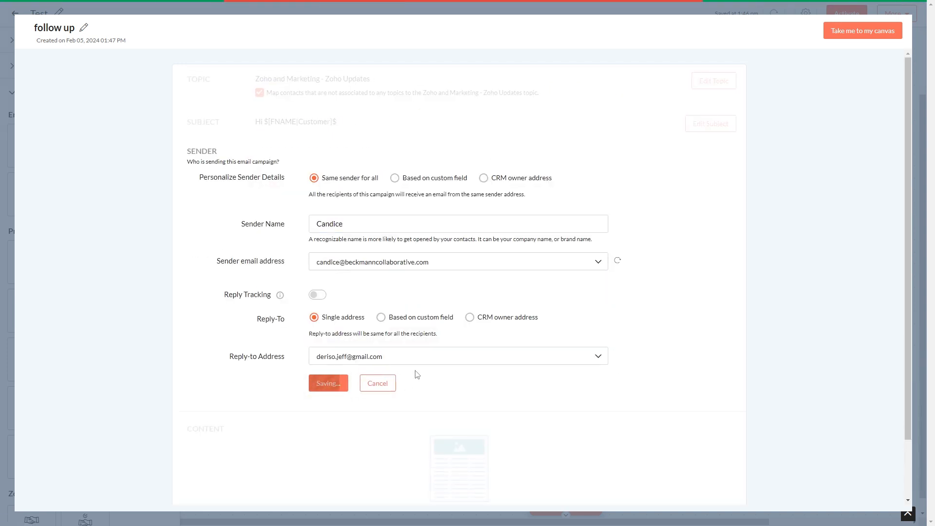
Create plain content reading This is a test, save it, and return to the canvas
left_click(413, 280)
type("This is a test")
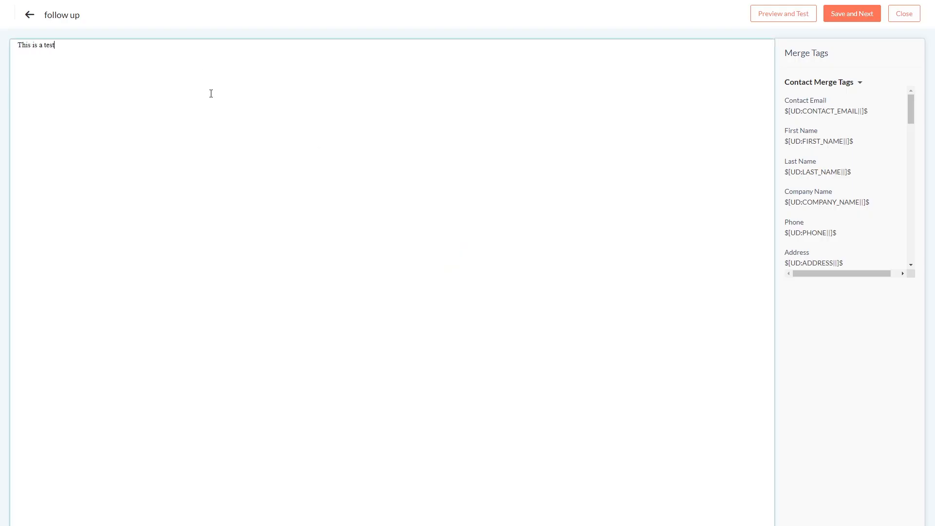
left_click(852, 13)
left_click(848, 34)
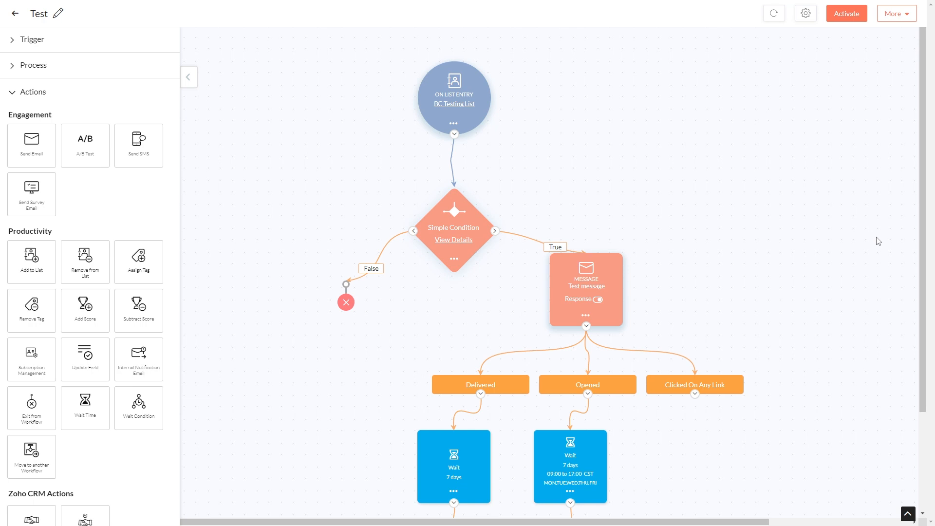
Add a CRM Create Task action under the Clicked On Any Link branch and open its configuration
scroll(878, 241, "down", 3)
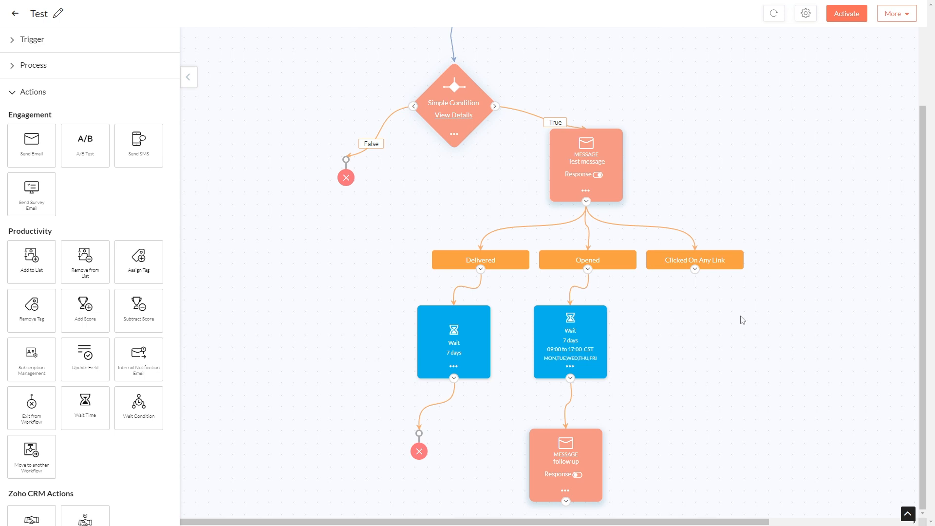
scroll(79, 311, "down", 1)
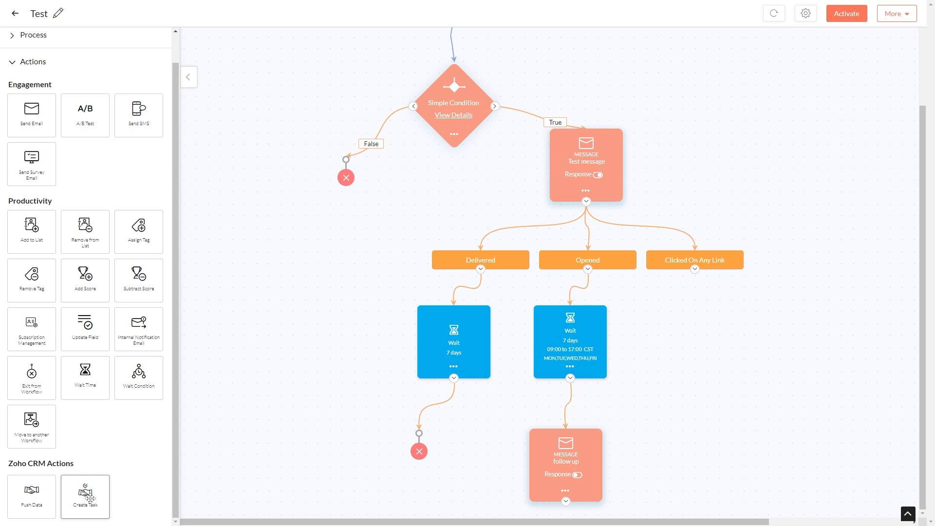
left_click_drag(90, 498, 694, 338)
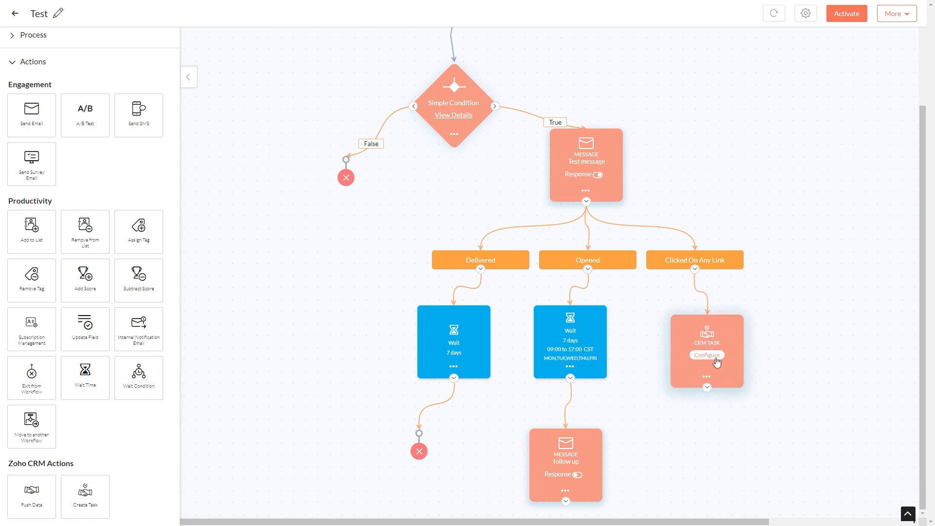
left_click(714, 358)
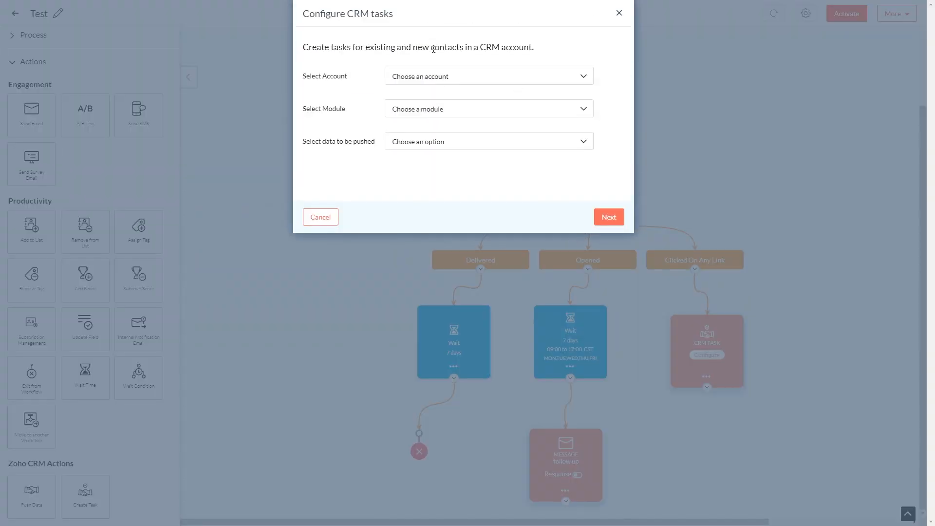
Choose the company CRM account, the Contacts module and Update existing and push new contacts, then proceed
left_click(451, 79)
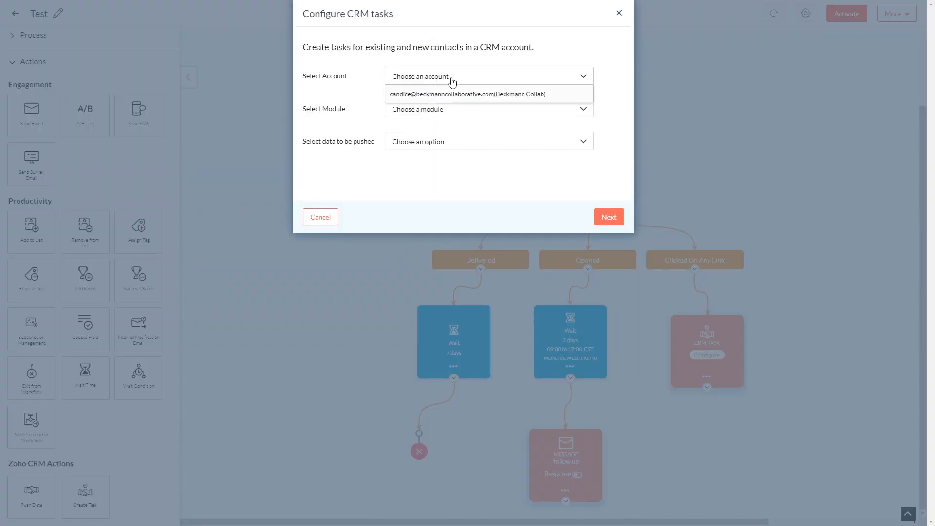
left_click(473, 96)
left_click(468, 113)
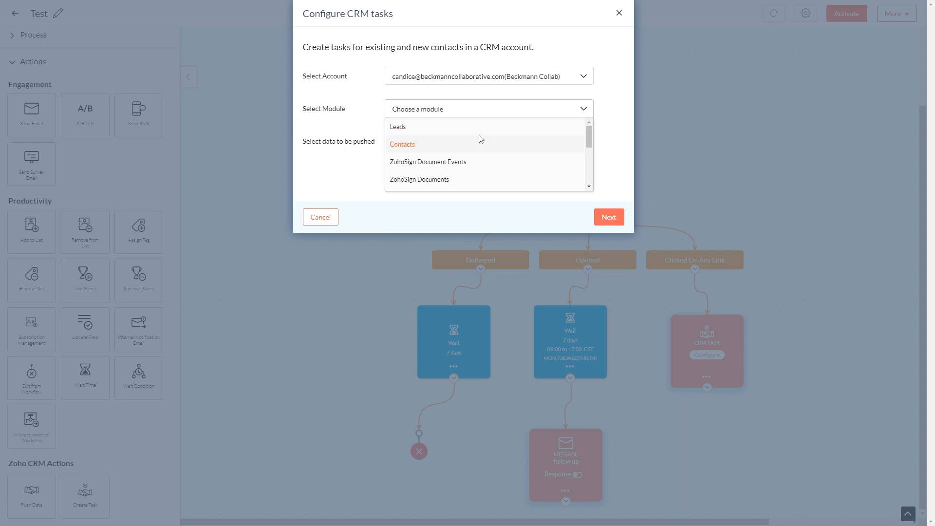
scroll(460, 138, "down", 3)
scroll(465, 155, "down", 1)
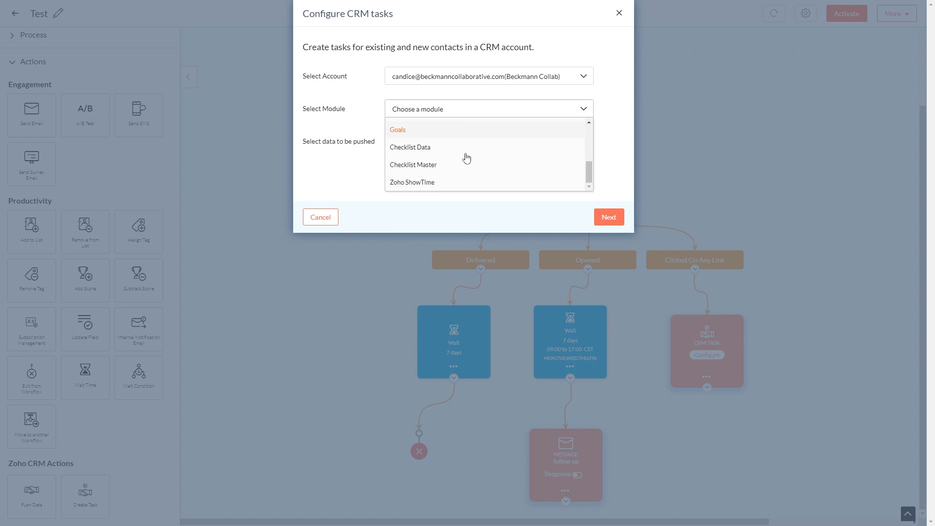
scroll(459, 159, "up", 5)
left_click(416, 146)
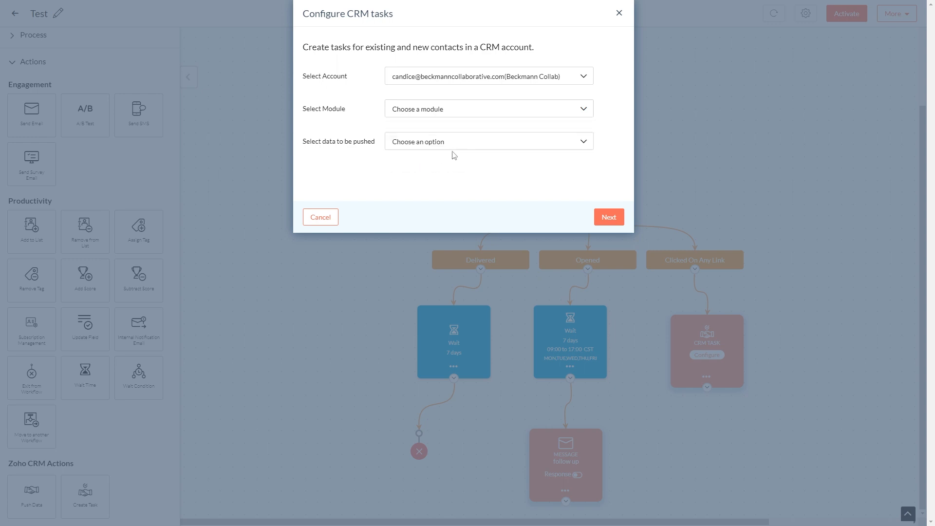
left_click(463, 143)
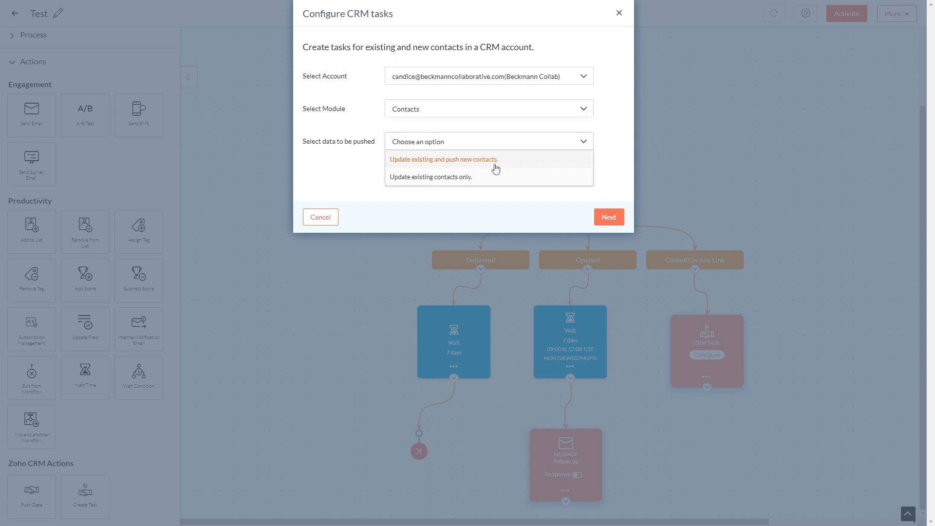
left_click(464, 163)
left_click(465, 166)
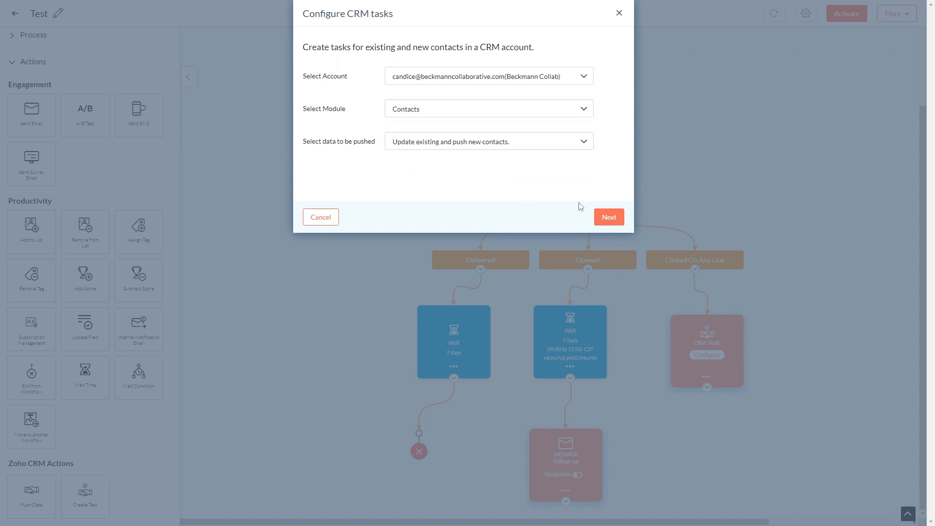
left_click(604, 220)
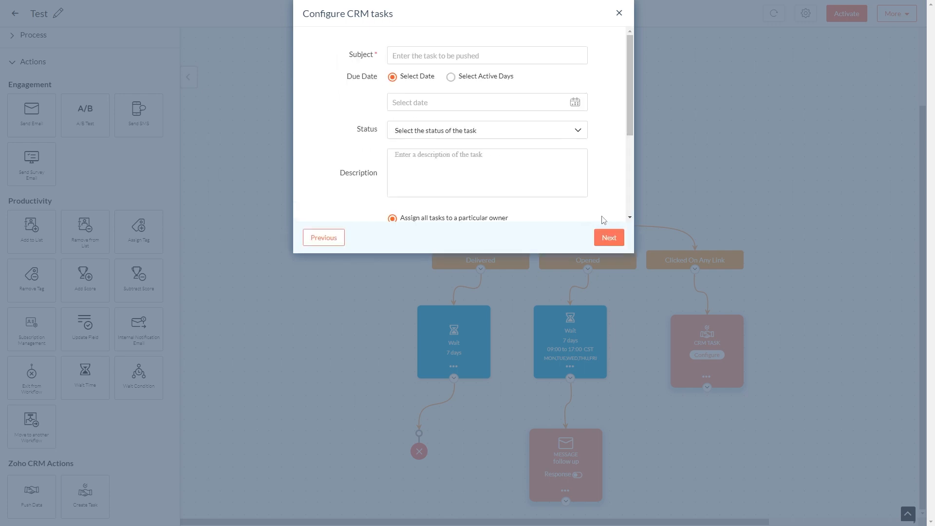
Enter the task subject Test task and set the due date to 02/07/2024
left_click(433, 59)
left_click(434, 76)
left_click(442, 101)
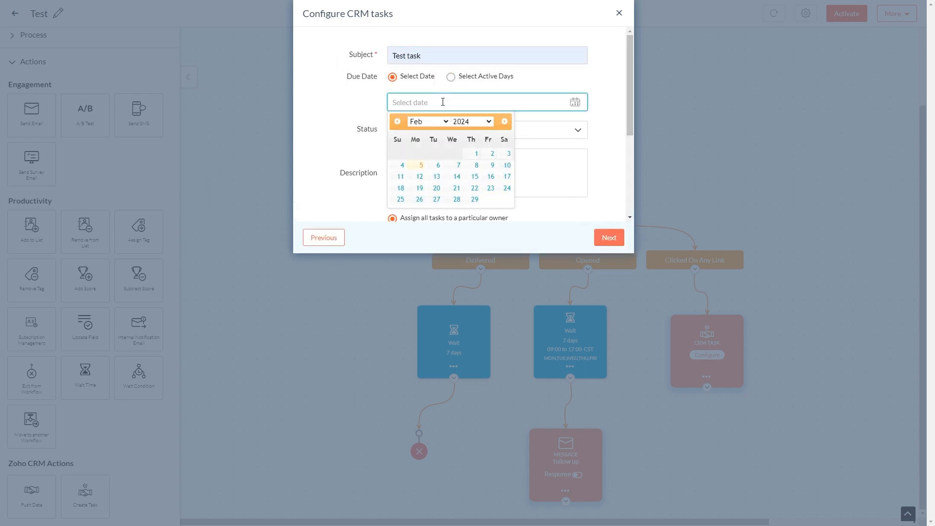
left_click(459, 166)
Set the task status to Not Started and enter the description follow up with contact
left_click(456, 137)
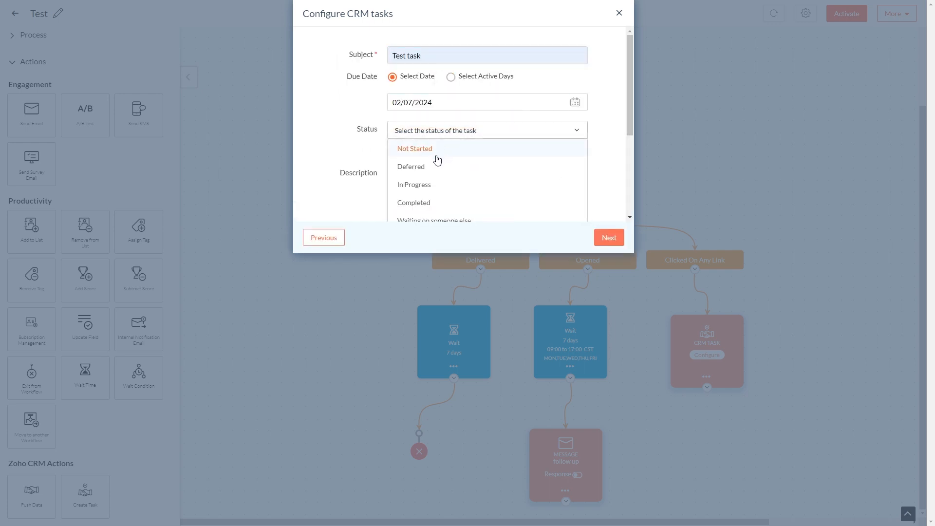
left_click(437, 151)
left_click(441, 175)
type("follow up with contac")
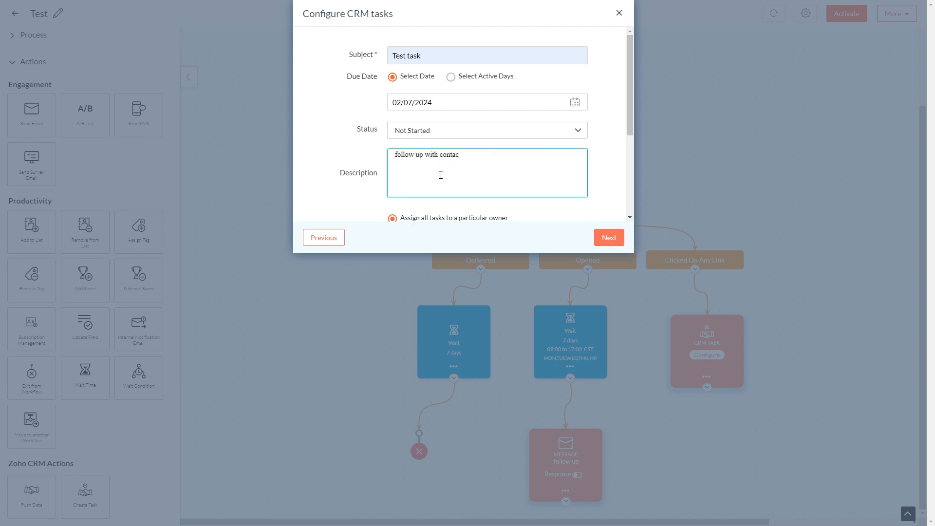
Assign all tasks to a particular owner by choosing an assignee, then proceed to field mapping
scroll(441, 175, "down", 4)
left_click(434, 128)
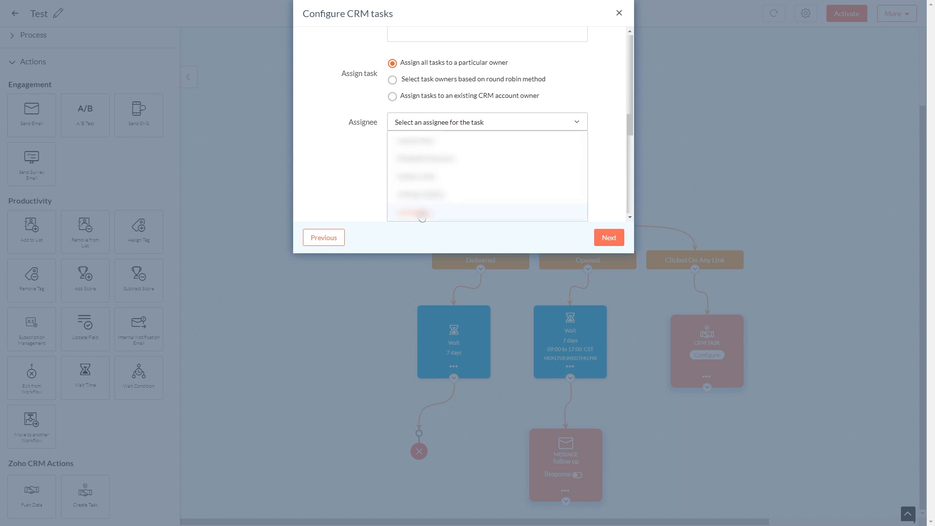
left_click(421, 212)
left_click(608, 238)
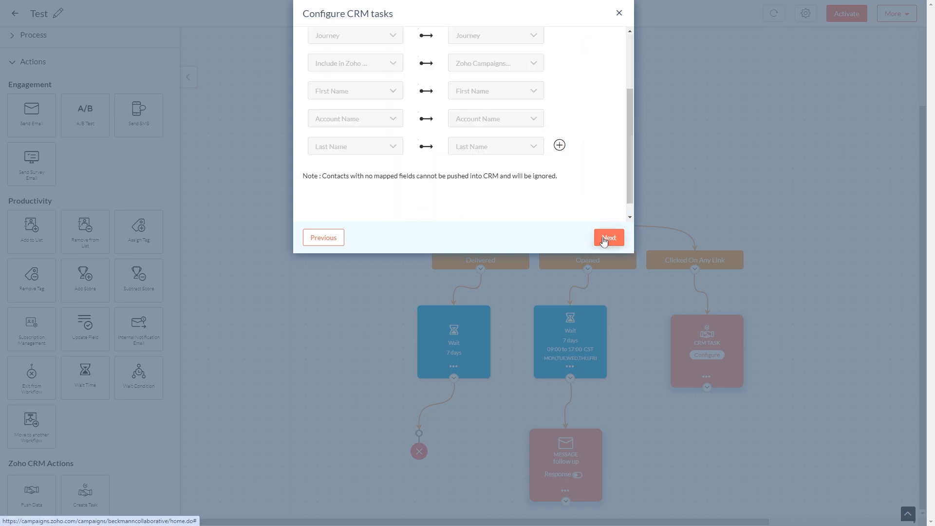
Keep the default field mappings and save the CRM task configuration
scroll(569, 160, "down", 1)
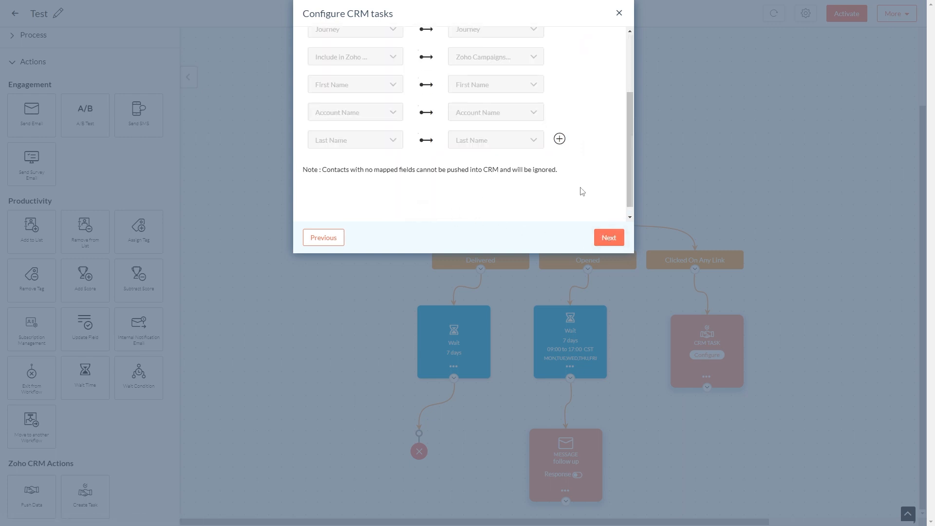
scroll(582, 190, "up", 1)
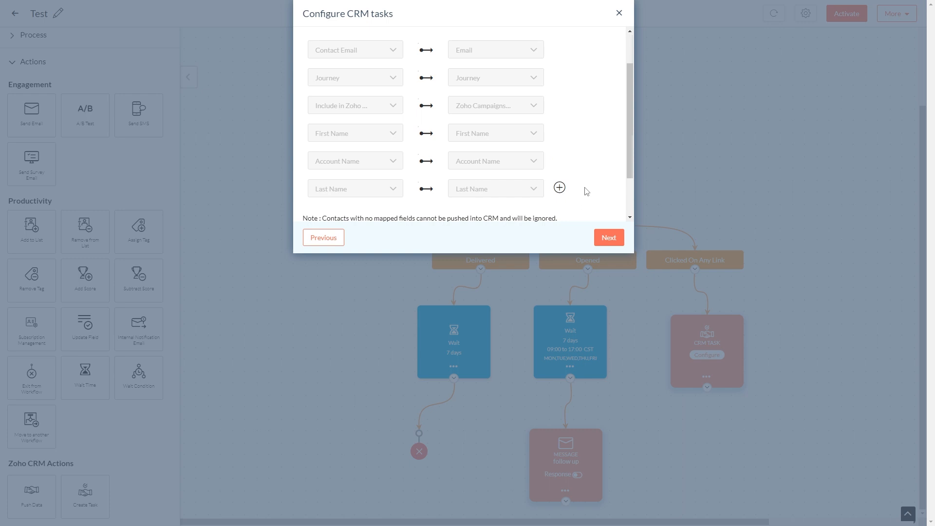
left_click(615, 237)
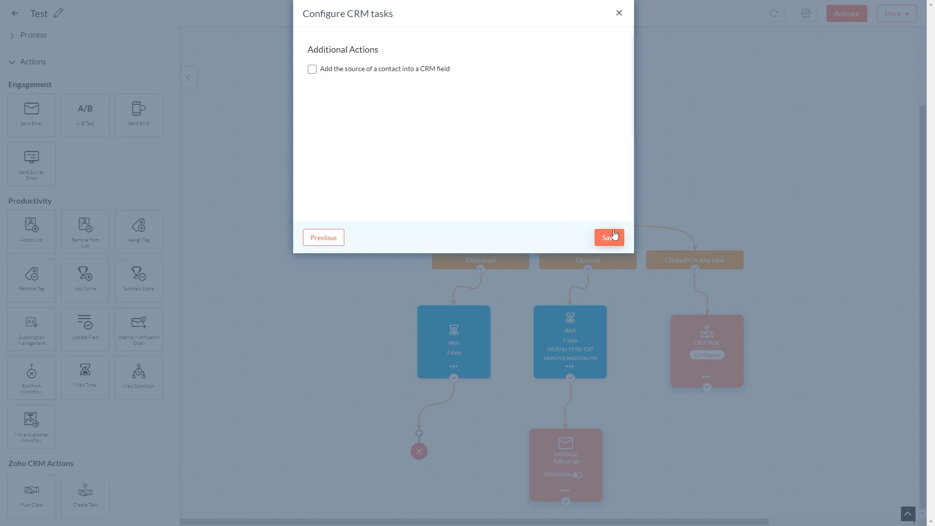
left_click(615, 236)
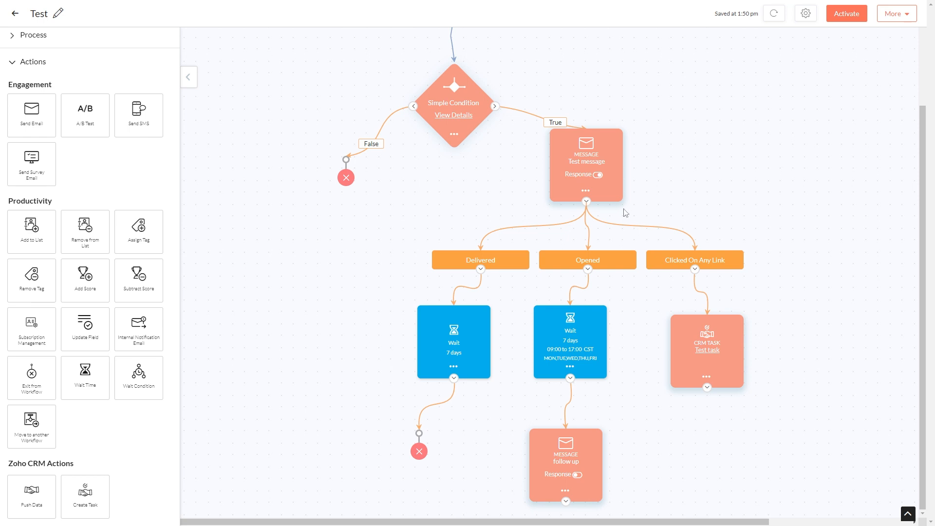
Add an Exit from Workflow action below the CRM task
left_click(596, 174)
left_click_drag(50, 375, 719, 435)
Try enabling exit criteria for contacts who've achieved their goals in the workflow settings
scroll(880, 366, "up", 3)
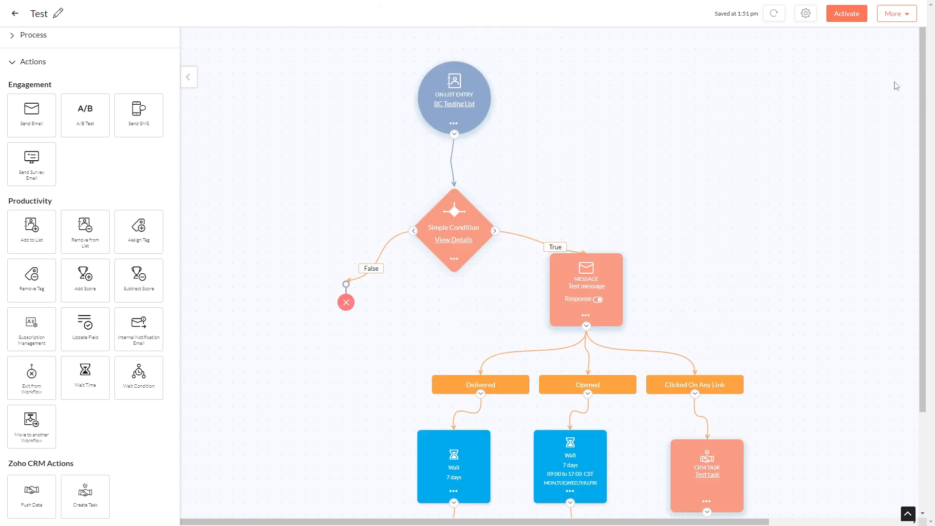
left_click(806, 15)
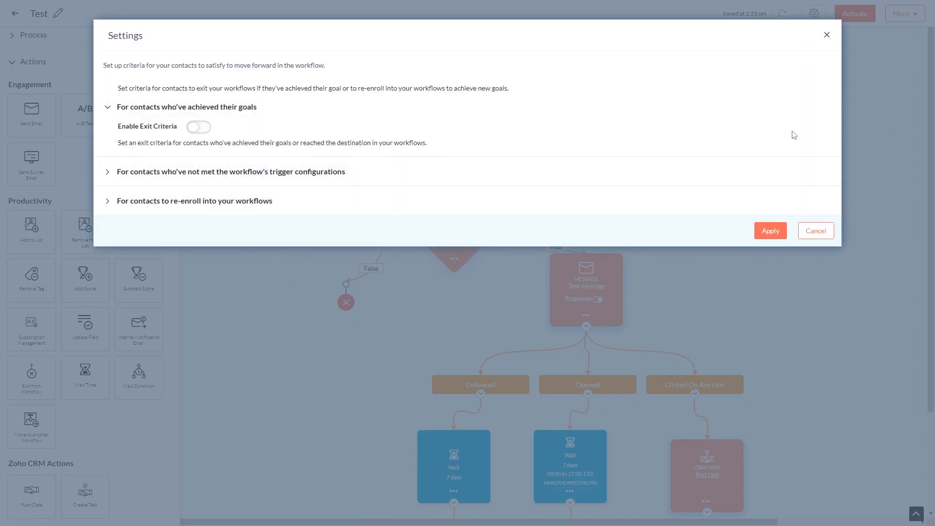
left_click(202, 128)
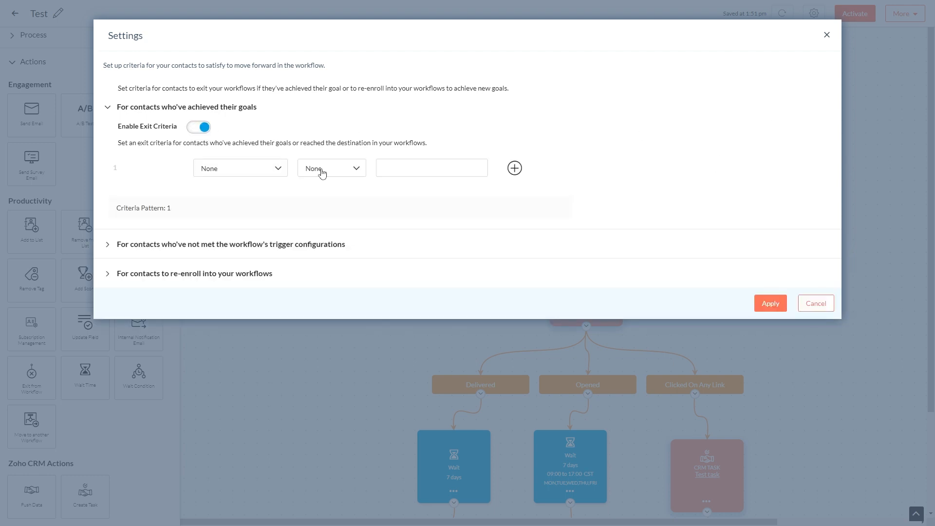
left_click(250, 173)
scroll(255, 232, "down", 5)
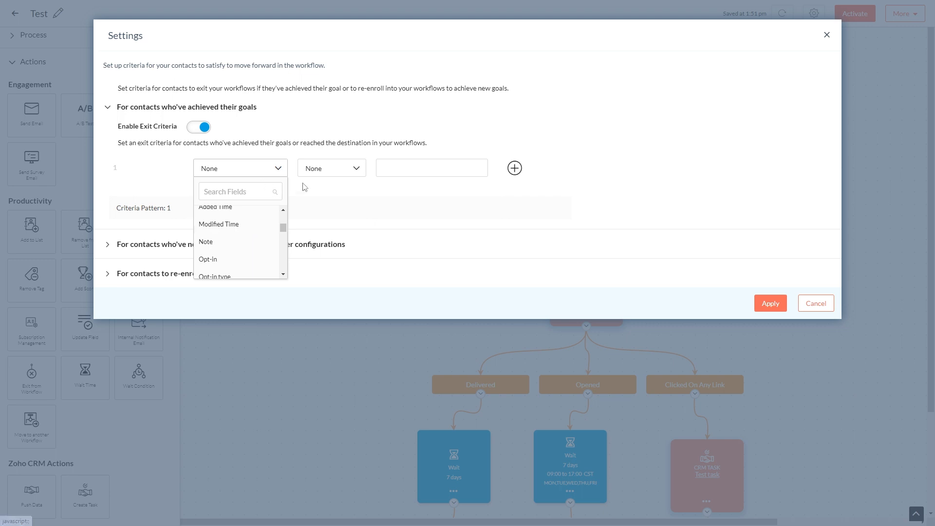
left_click(423, 129)
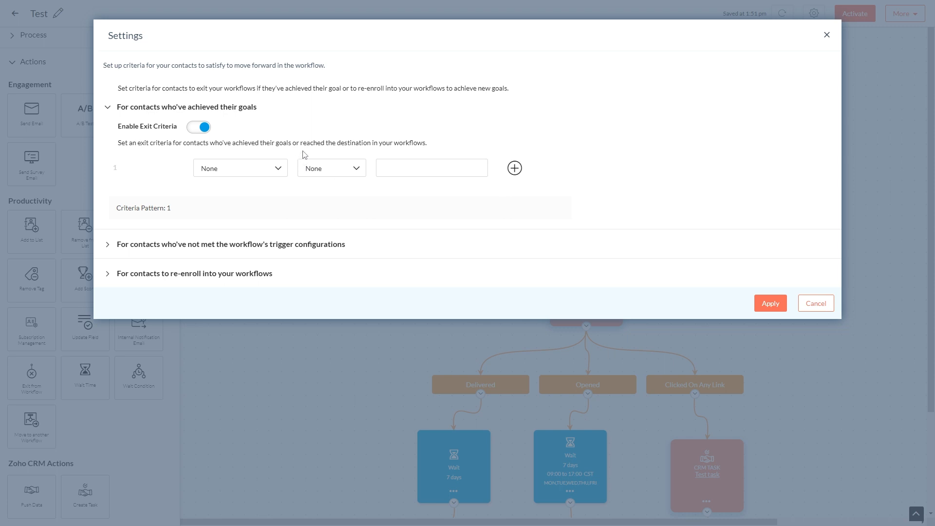
left_click(198, 127)
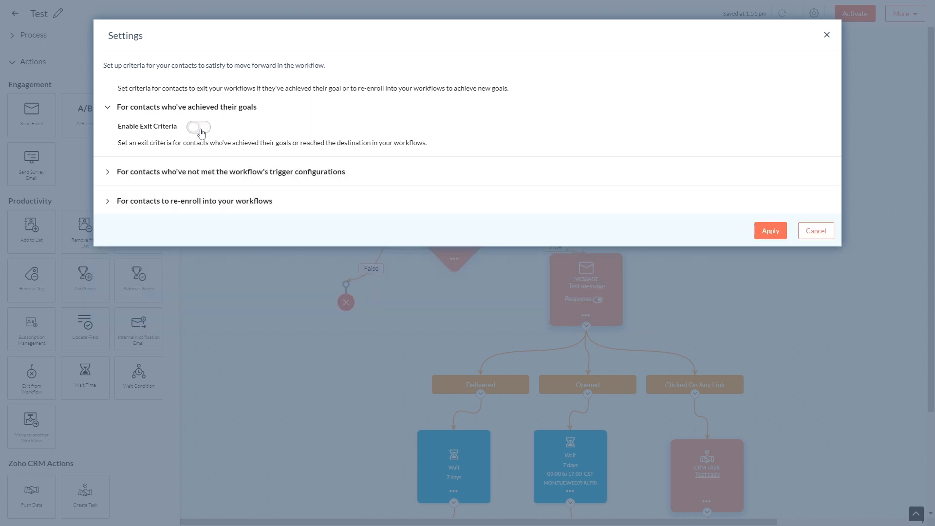
Toggle re-enrollment of contacts on and off, then apply the workflow settings
left_click(248, 201)
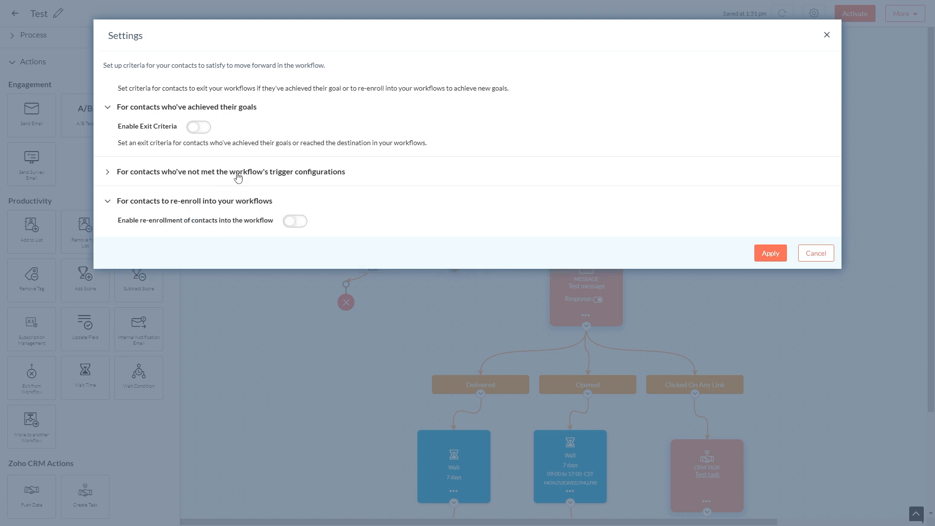
left_click(295, 222)
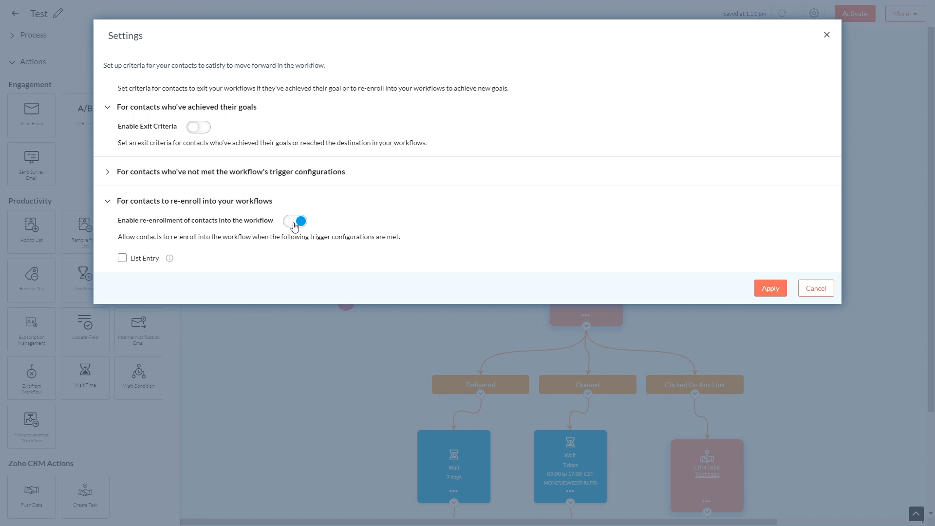
left_click(294, 224)
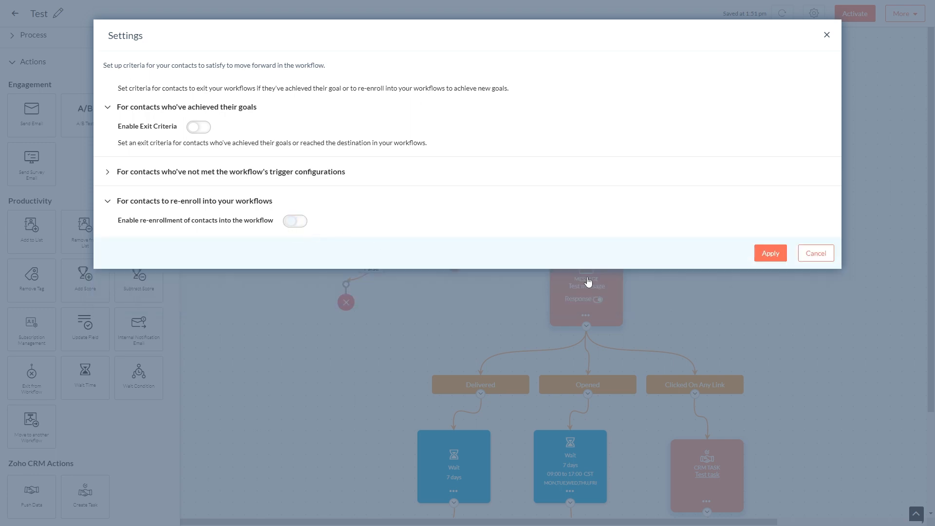
left_click(768, 253)
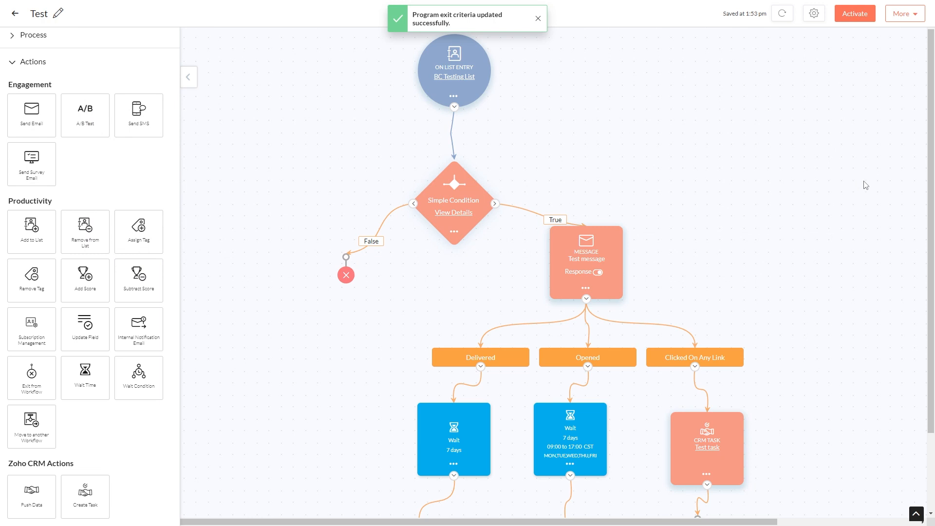
Activate and launch the workflow
left_click(857, 13)
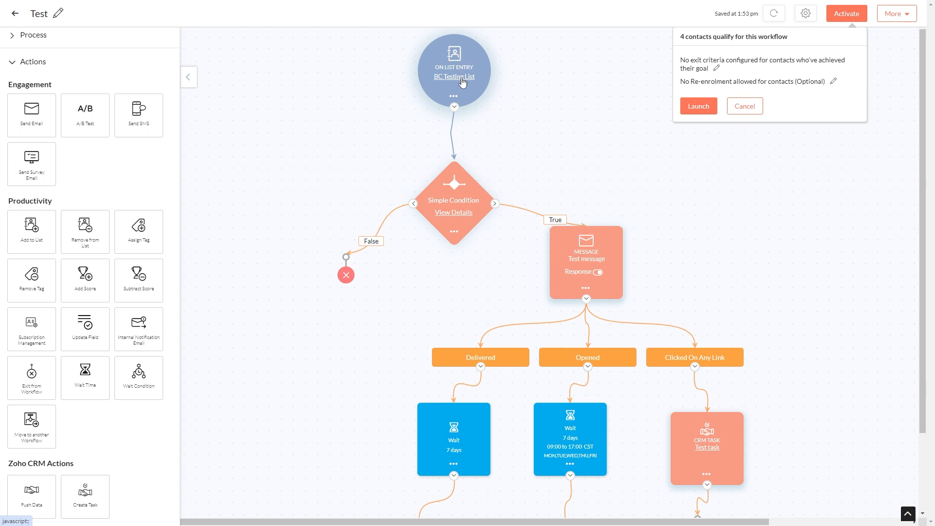
left_click(701, 107)
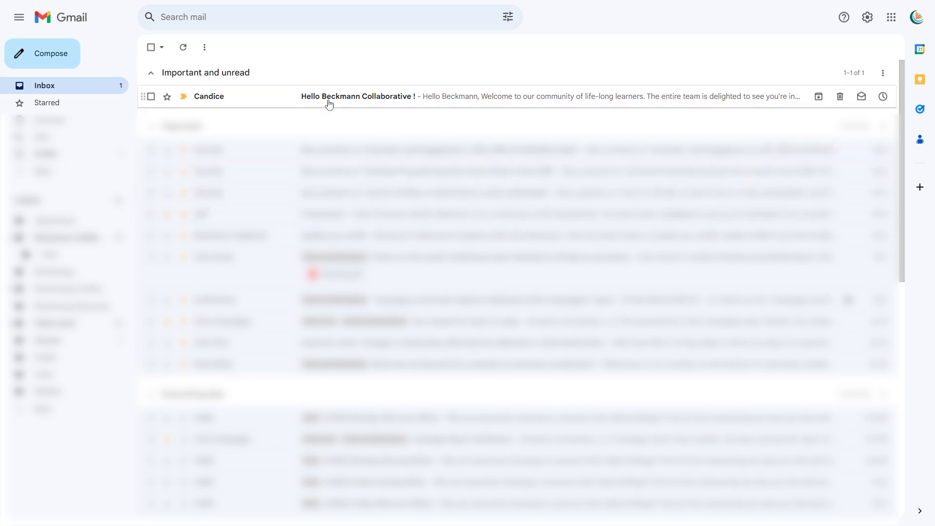
Switch to Gmail, open the Hello Beckmann Collaborative ! email, and open a blog post link in a new tab
left_click(465, 103)
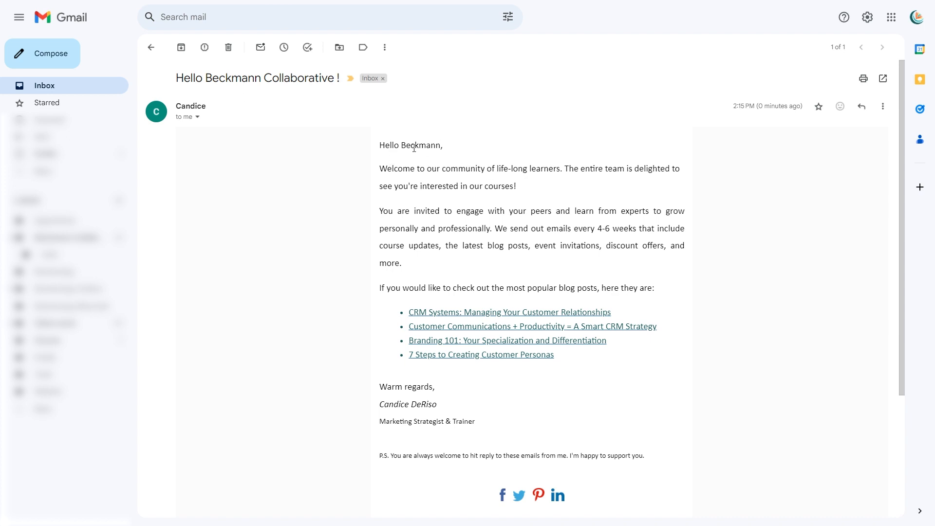
left_click(198, 117)
left_click(198, 118)
right_click(608, 316)
left_click(624, 325)
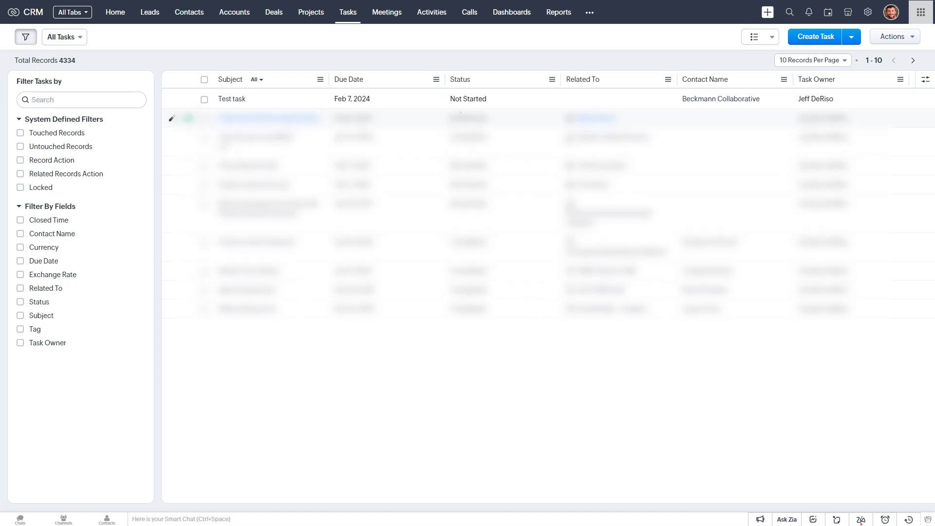
Inspect the Test task entry in the CRM tasks list
mouse_move(686, 99)
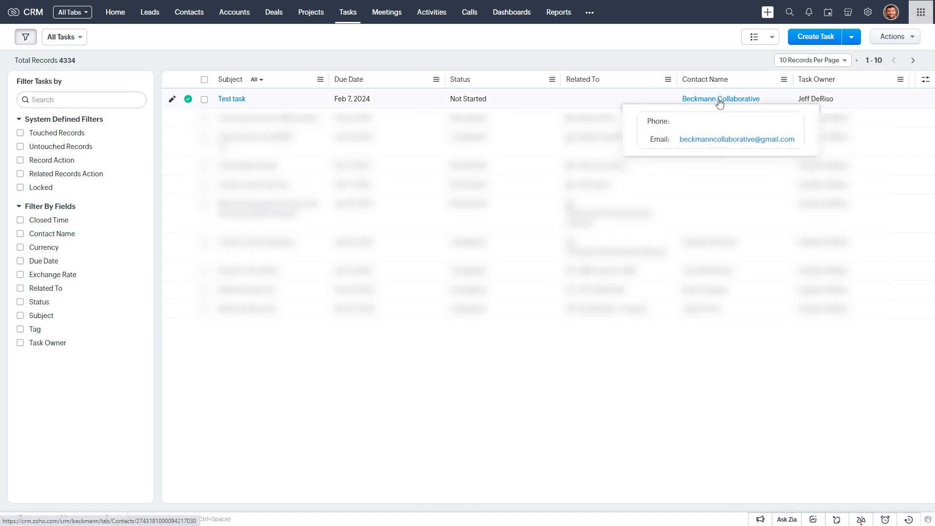
mouse_move(842, 104)
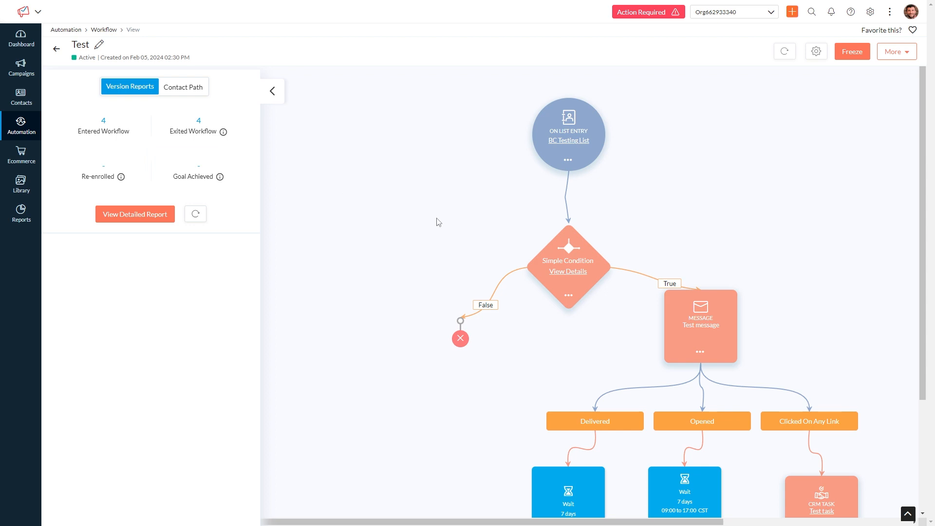
Open the message report for Test message in the active workflow
scroll(652, 290, "down", 1)
mouse_move(688, 267)
scroll(688, 268, "up", 1)
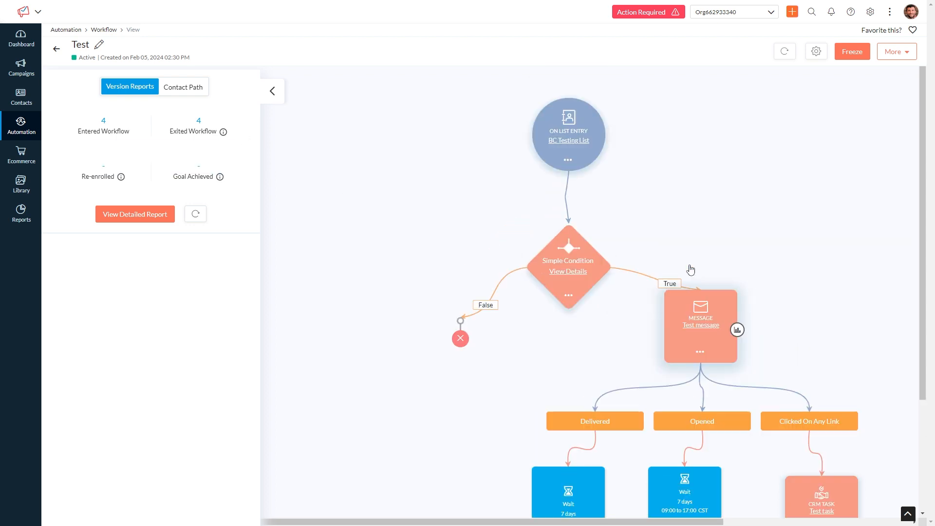
left_click(737, 331)
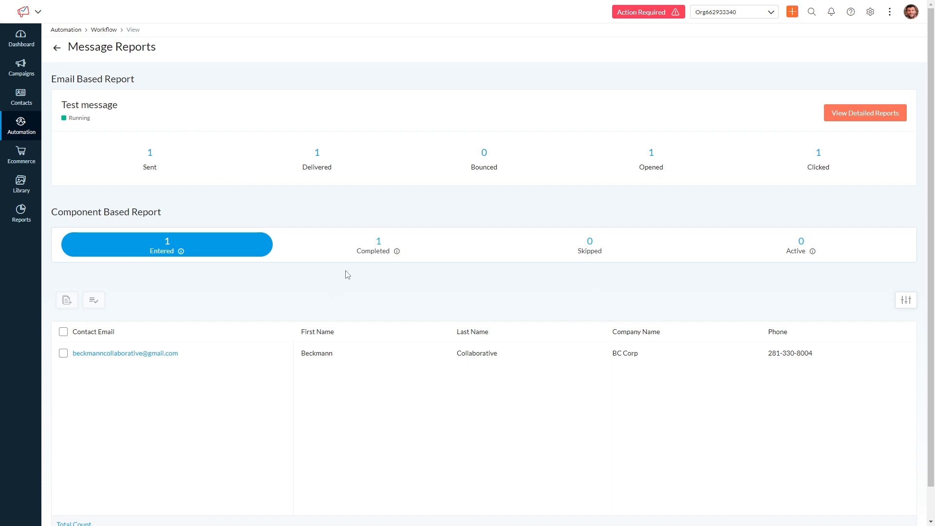
Review the detailed campaign report for Test message and return to the message reports
left_click(869, 118)
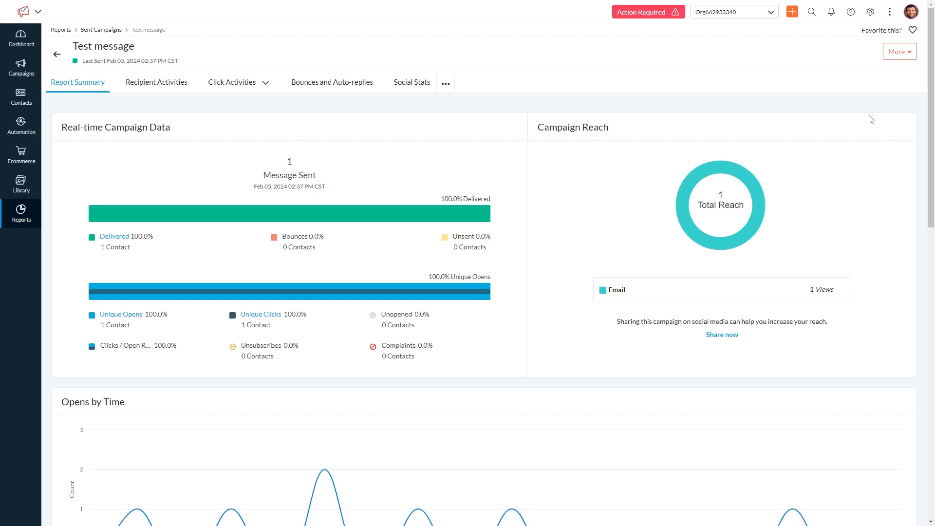
scroll(361, 211, "down", 1)
scroll(361, 212, "up", 1)
left_click(57, 54)
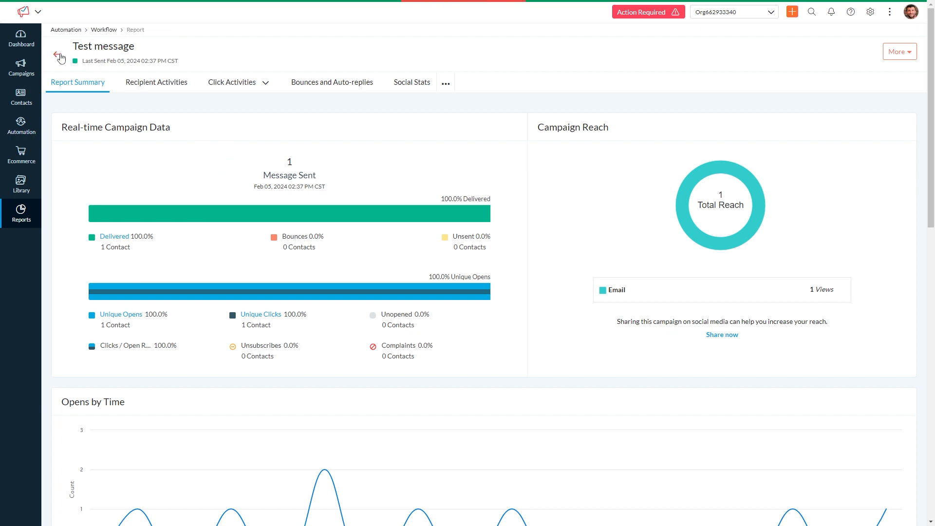
left_click(58, 51)
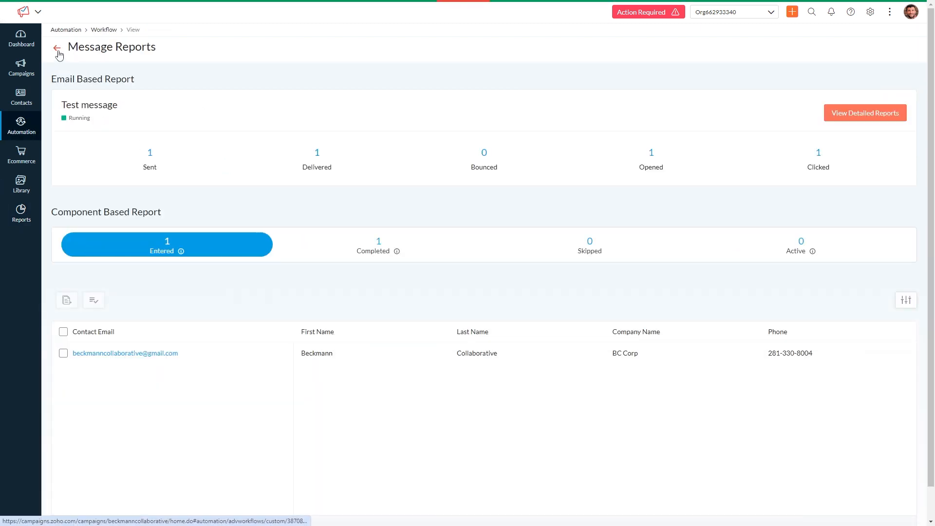